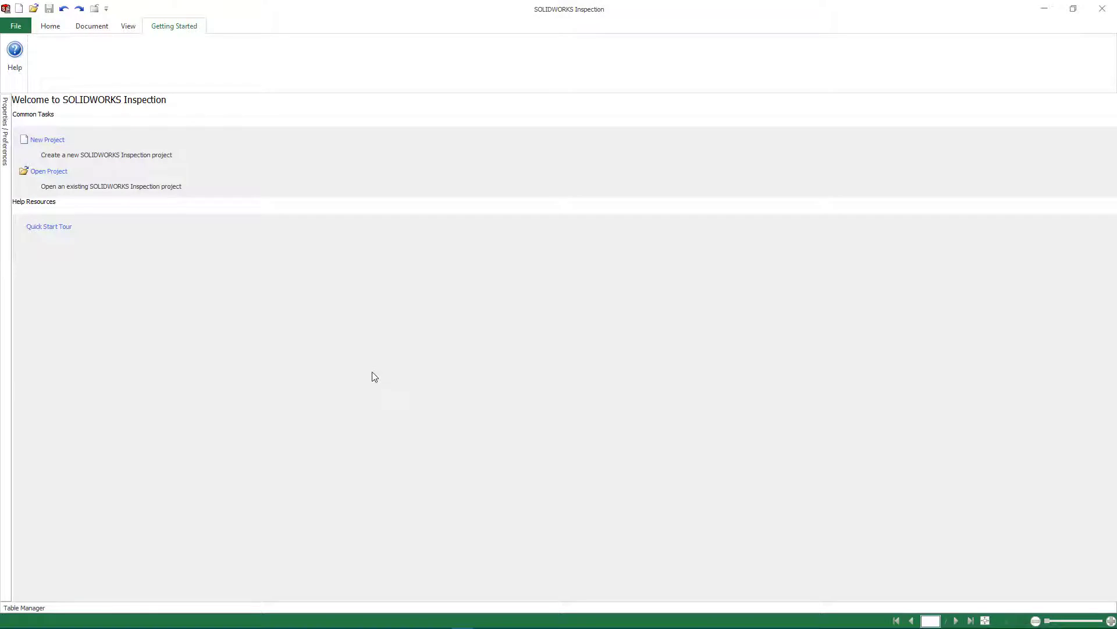
Step: Create a new inspection project from the AS9102 (Metric)_New Balloon Standard.ixpdot template
{"action": "left_click", "coordinate": [64, 144]}
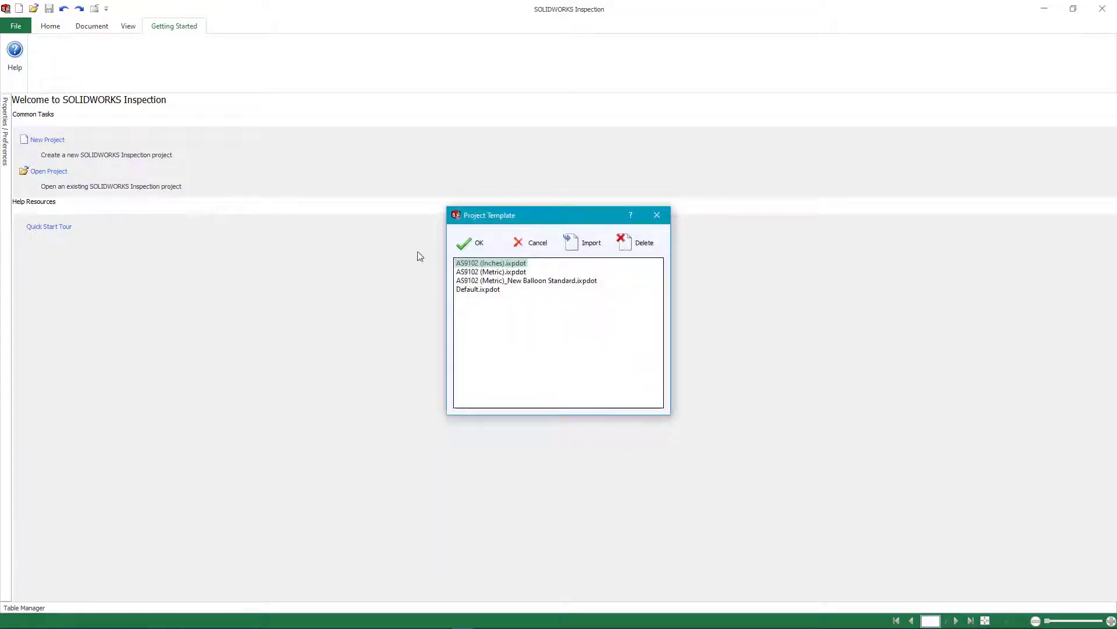
{"action": "left_click", "coordinate": [532, 281]}
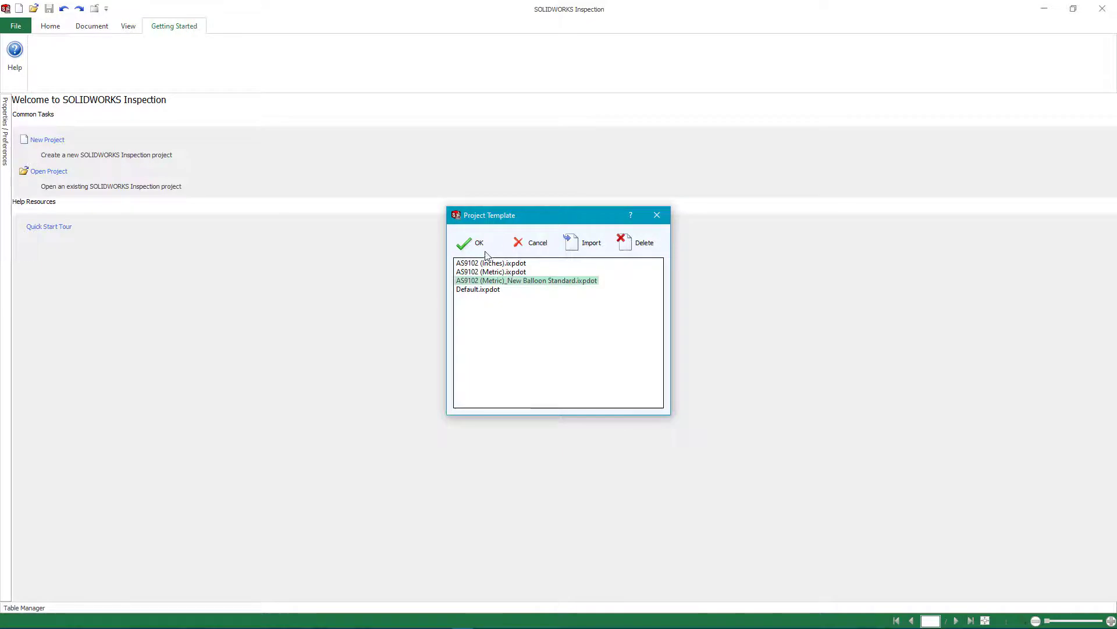
{"action": "left_click", "coordinate": [480, 246]}
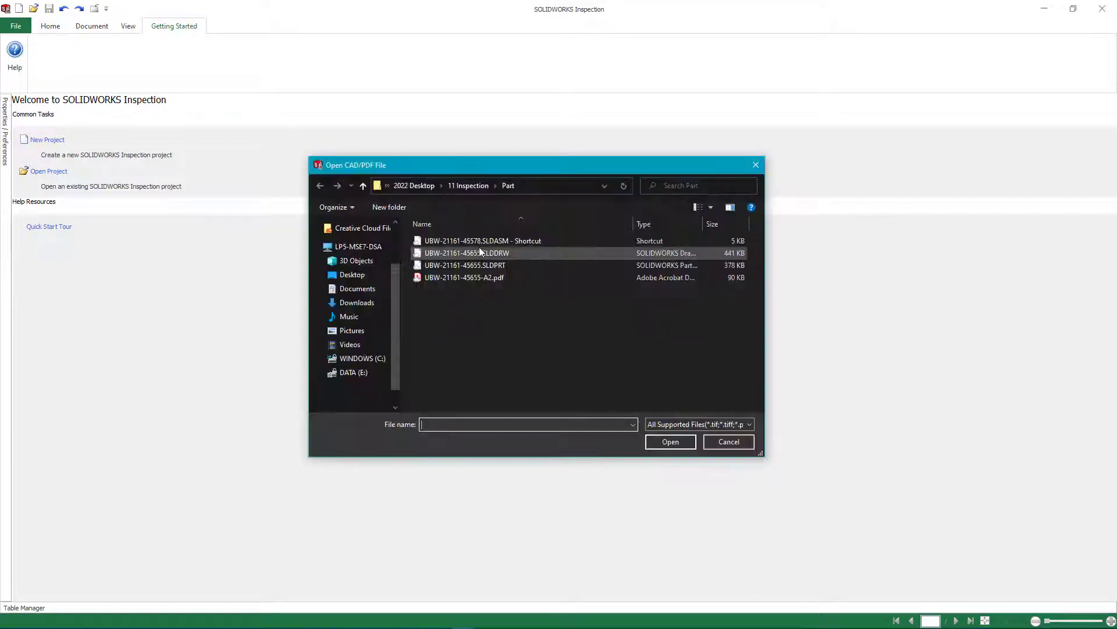
Step: Filter the file list to SOLIDWORKS files and open the drawing UBW-21161-45655.SLDDRW
{"action": "left_click", "coordinate": [671, 424]}
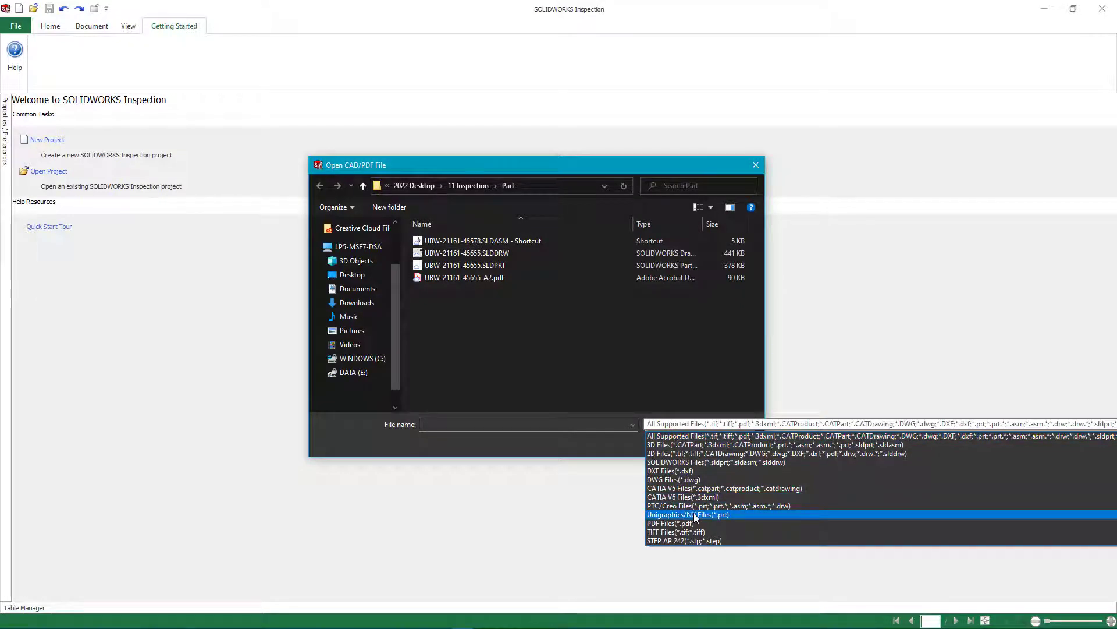
{"action": "left_click", "coordinate": [691, 462]}
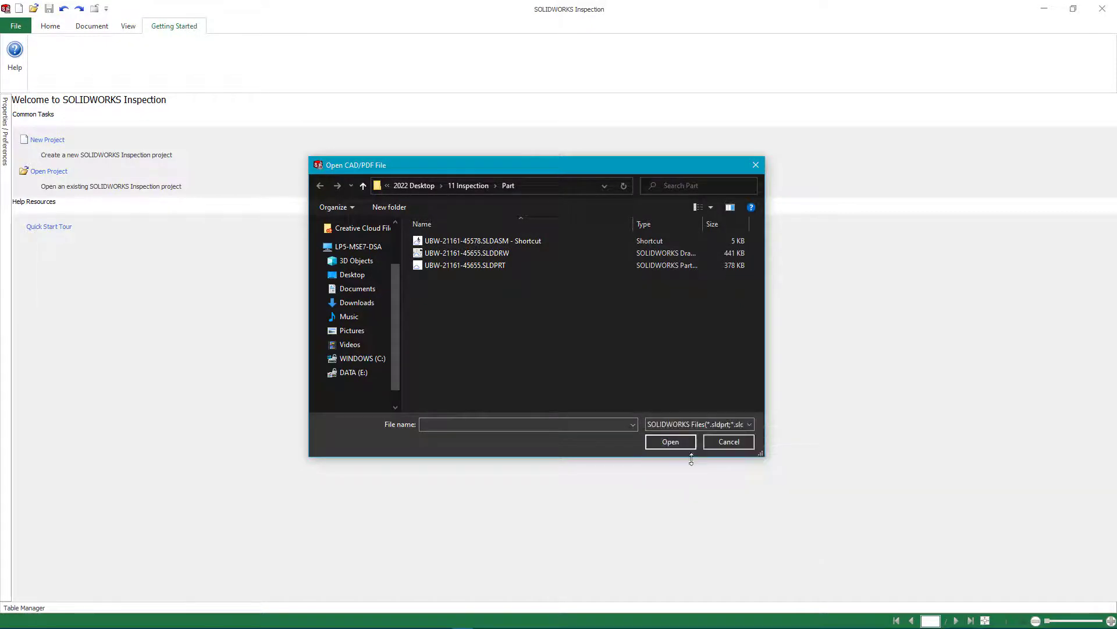
{"action": "left_click", "coordinate": [466, 253]}
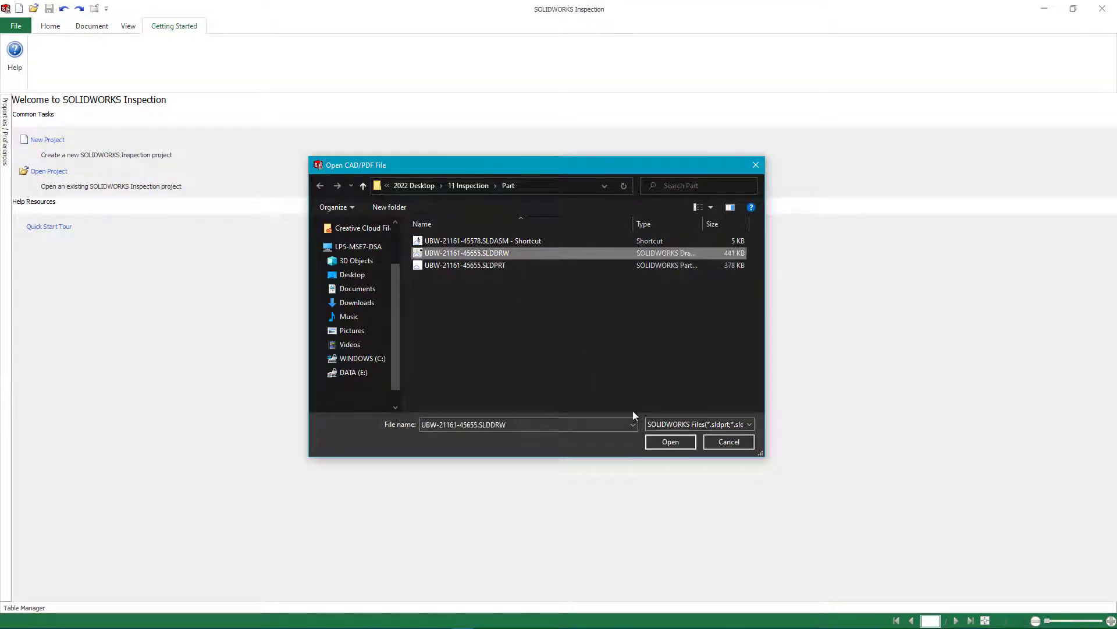
{"action": "left_click", "coordinate": [671, 442]}
{"action": "right_click", "coordinate": [652, 429]}
{"action": "left_click", "coordinate": [670, 496]}
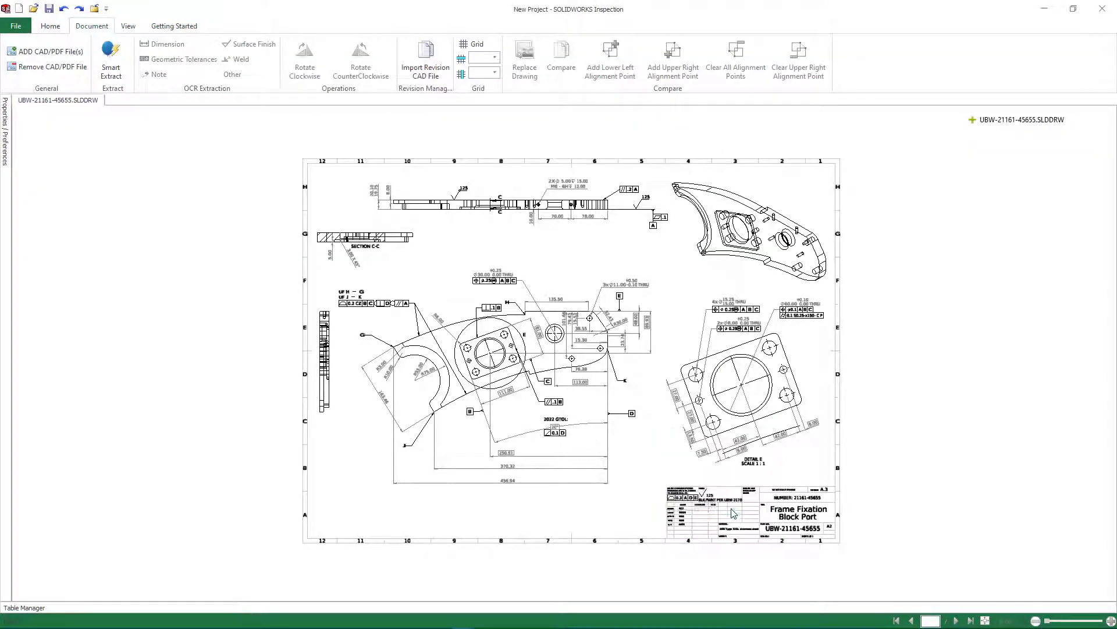
{"action": "left_click_drag", "start_coordinate": [664, 483], "coordinate": [864, 564]}
{"action": "left_click", "coordinate": [8, 153]}
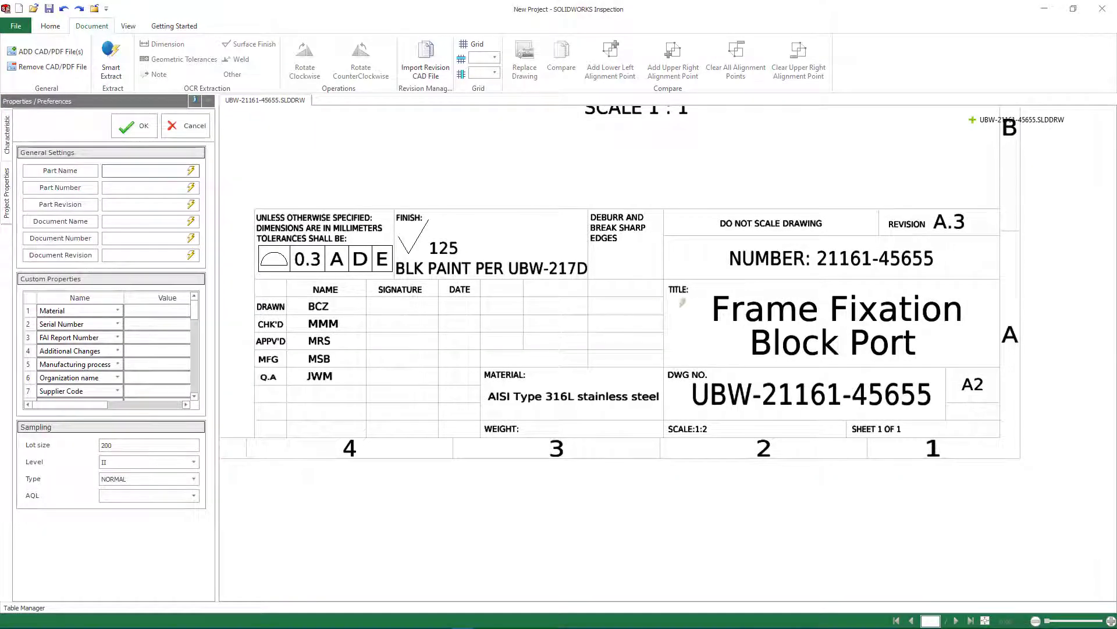
{"action": "left_click", "coordinate": [724, 310]}
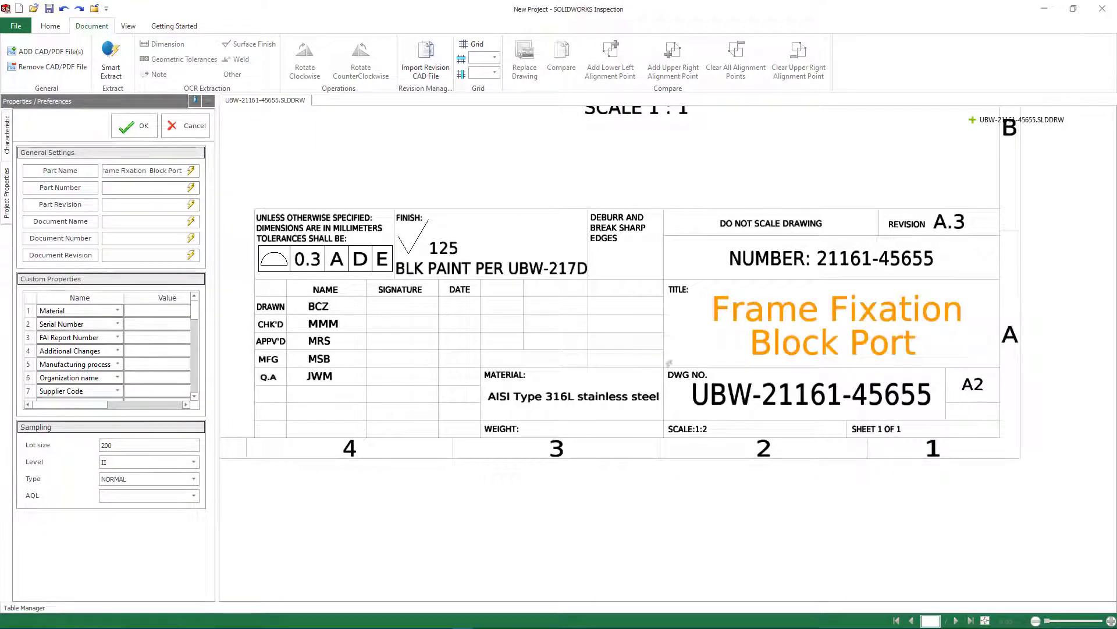
{"action": "left_click", "coordinate": [772, 392]}
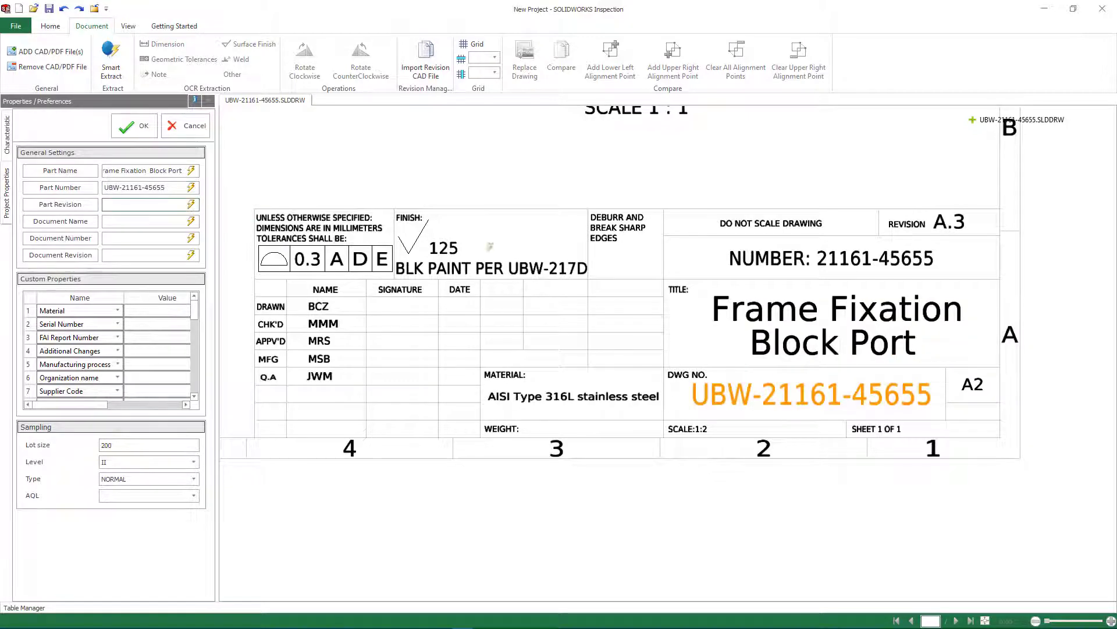
{"action": "left_click", "coordinate": [944, 229]}
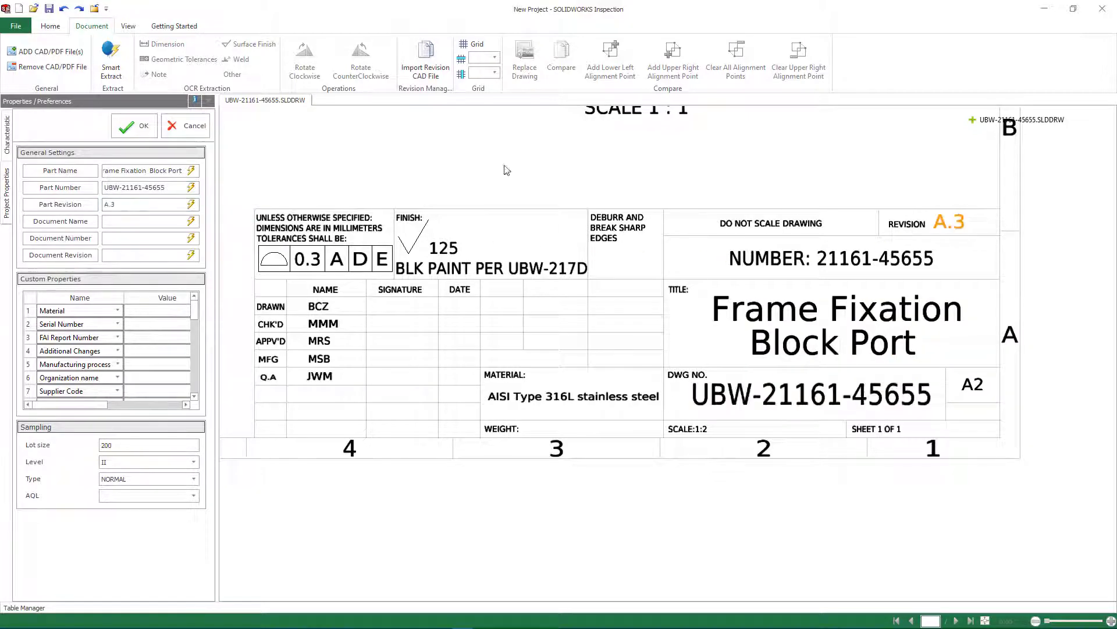
{"action": "left_click", "coordinate": [134, 127]}
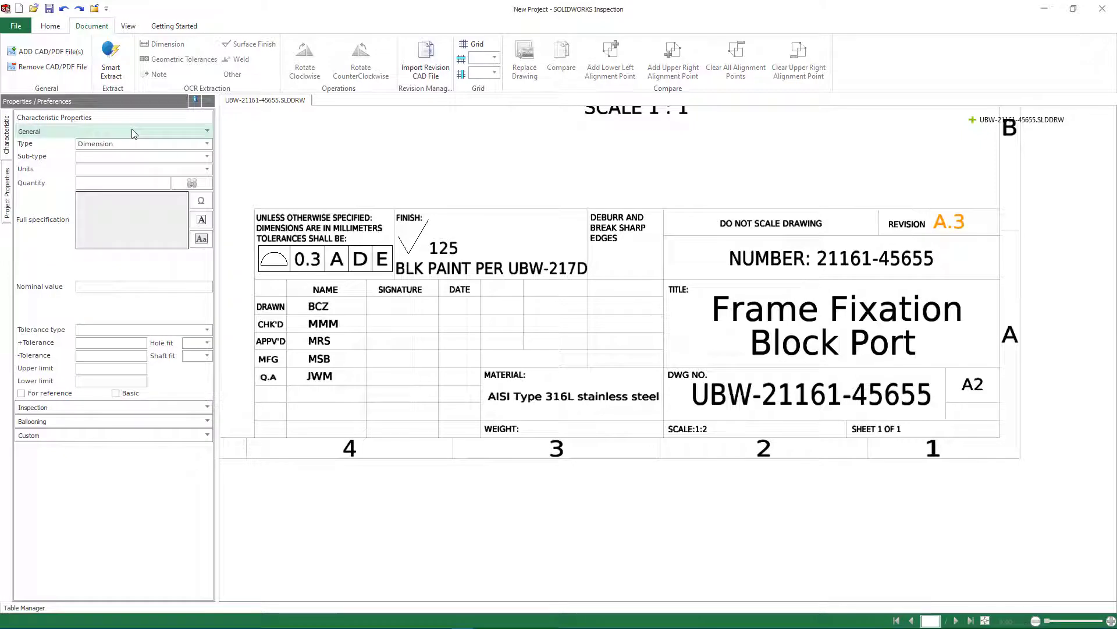
Step: Smart Extract the 0.3 A D E profile tolerance from the title block
{"action": "right_click", "coordinate": [282, 172]}
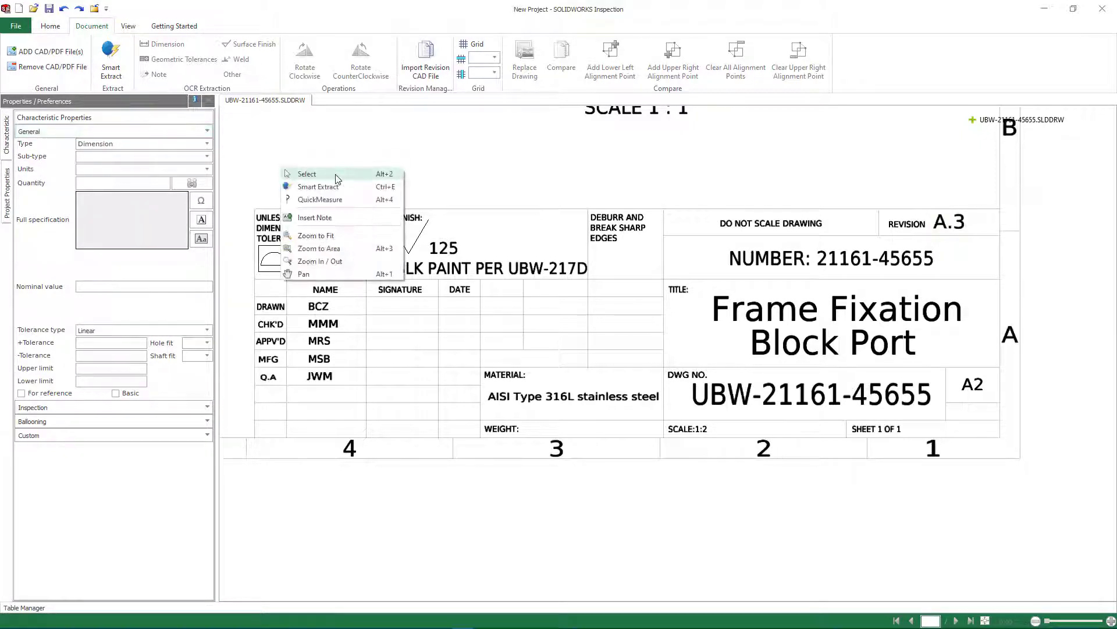
{"action": "left_click", "coordinate": [314, 182]}
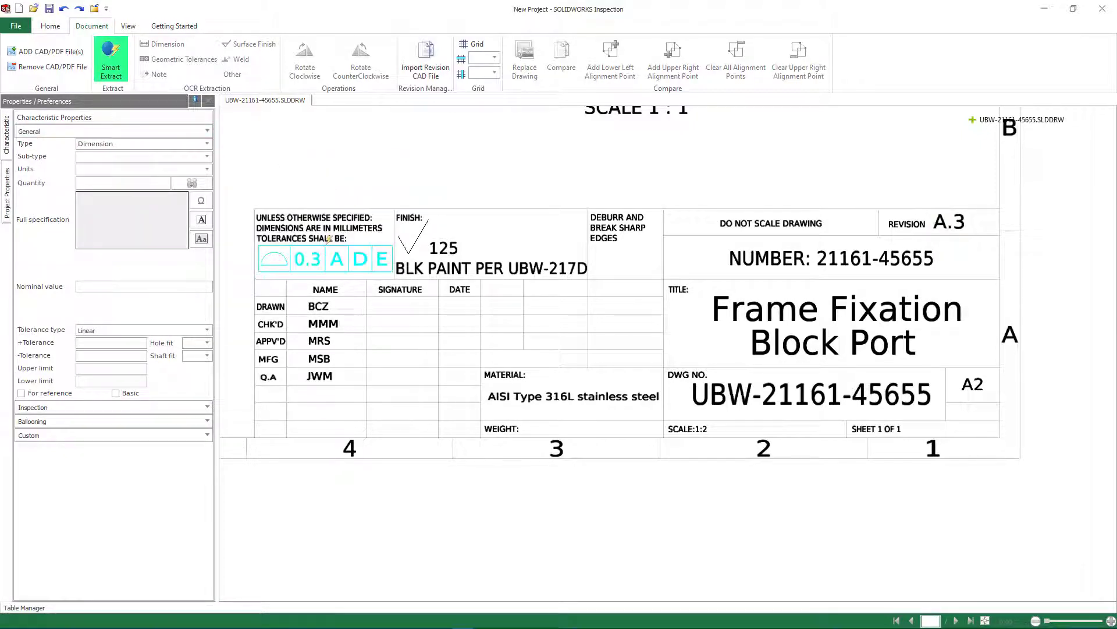
{"action": "left_click", "coordinate": [327, 239]}
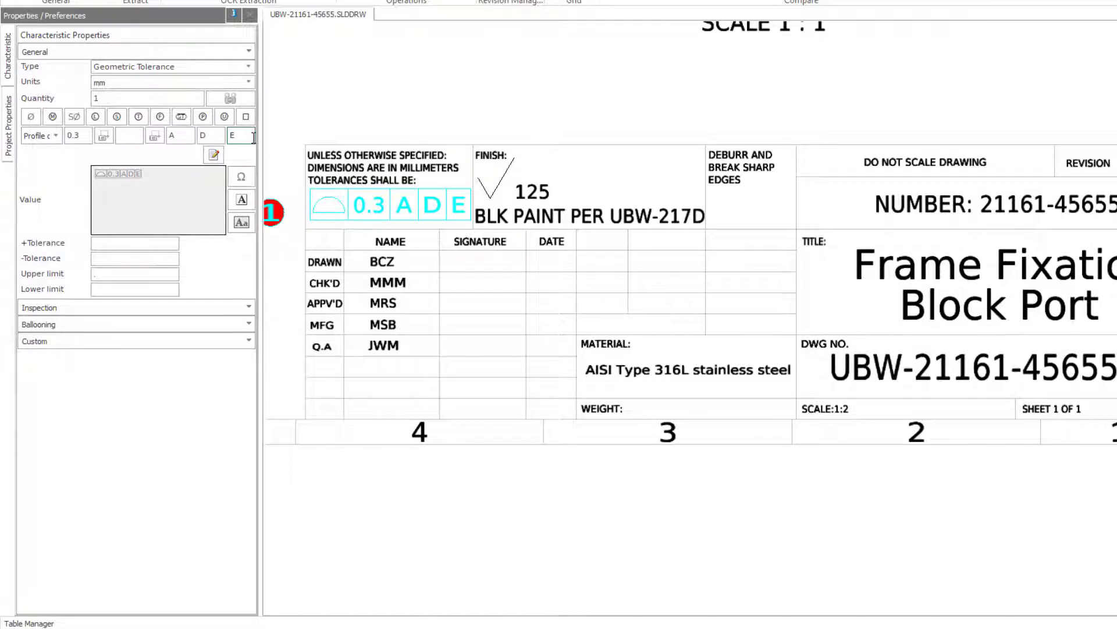
Step: Extract the 4x Ø15.25/15.00 THRU dimension and its position tolerance above Detail E
{"action": "mouse_move", "coordinate": [928, 89]}
{"action": "middle_mouse_down"}
{"action": "mouse_move", "coordinate": [834, 342]}
{"action": "mouse_move", "coordinate": [788, 518]}
{"action": "middle_mouse_up"}
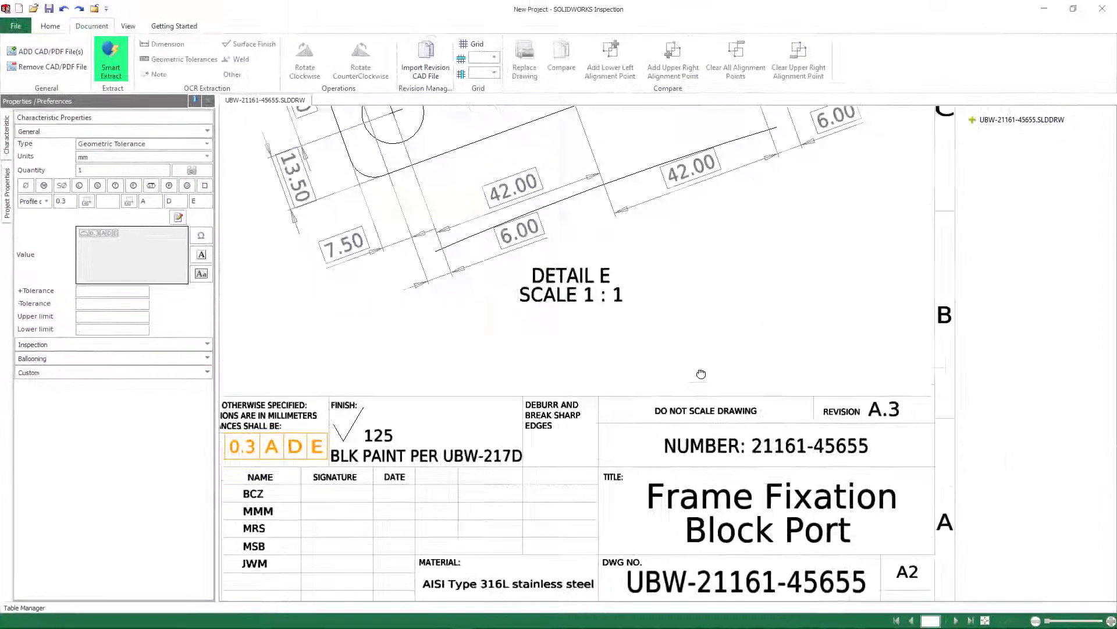
{"action": "middle_click_drag", "start_coordinate": [464, 163], "coordinate": [556, 461]}
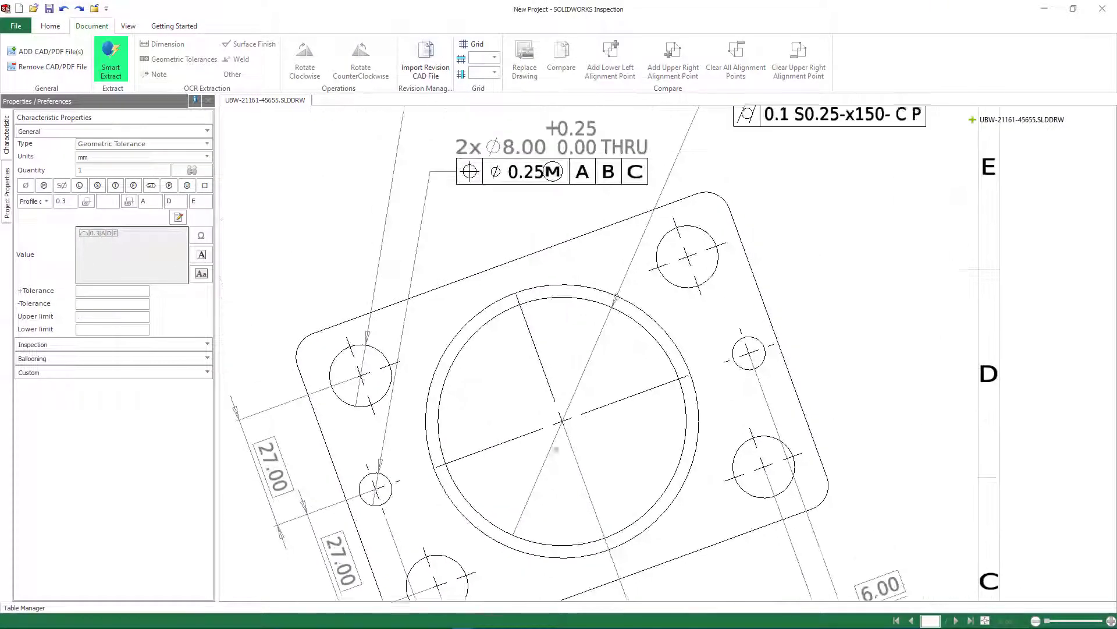
{"action": "middle_click_drag", "start_coordinate": [747, 175], "coordinate": [750, 330]}
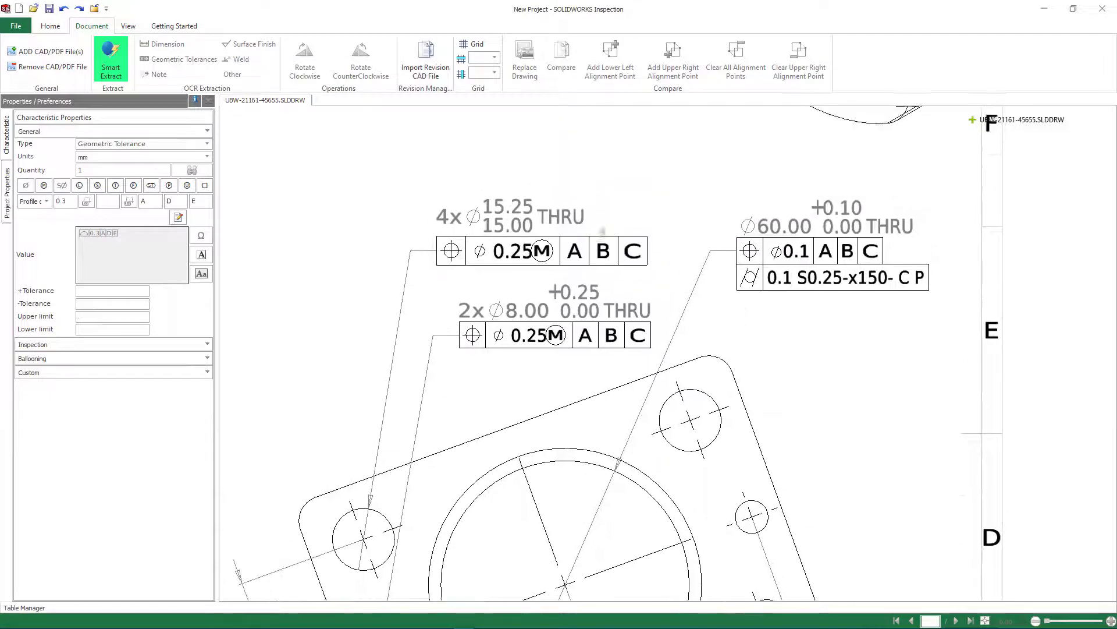
{"action": "left_click", "coordinate": [572, 217]}
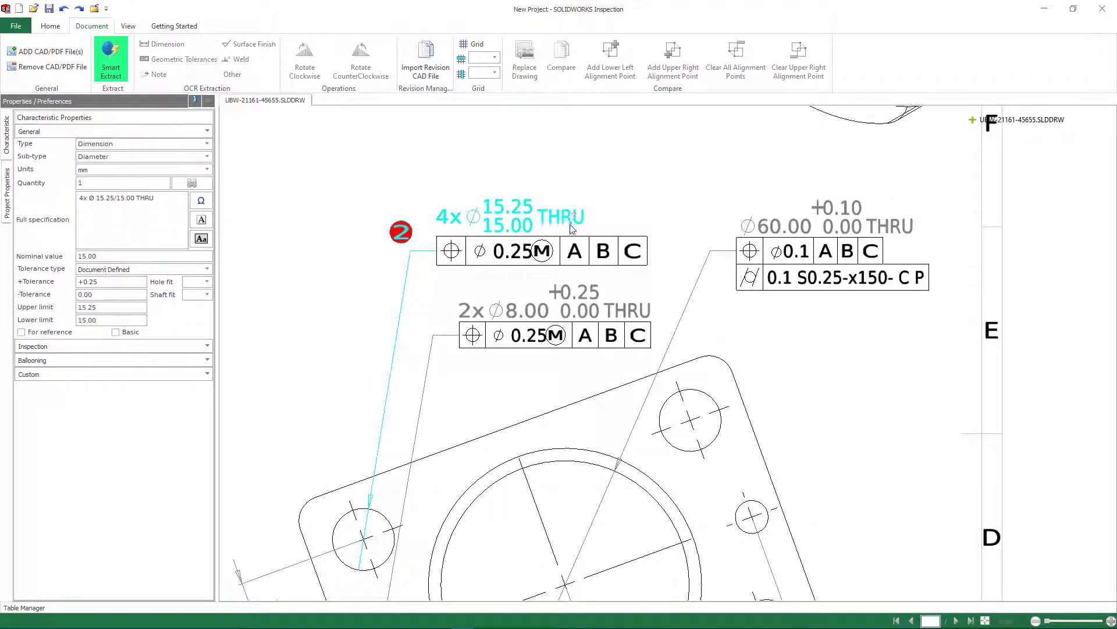
{"action": "left_click", "coordinate": [564, 231]}
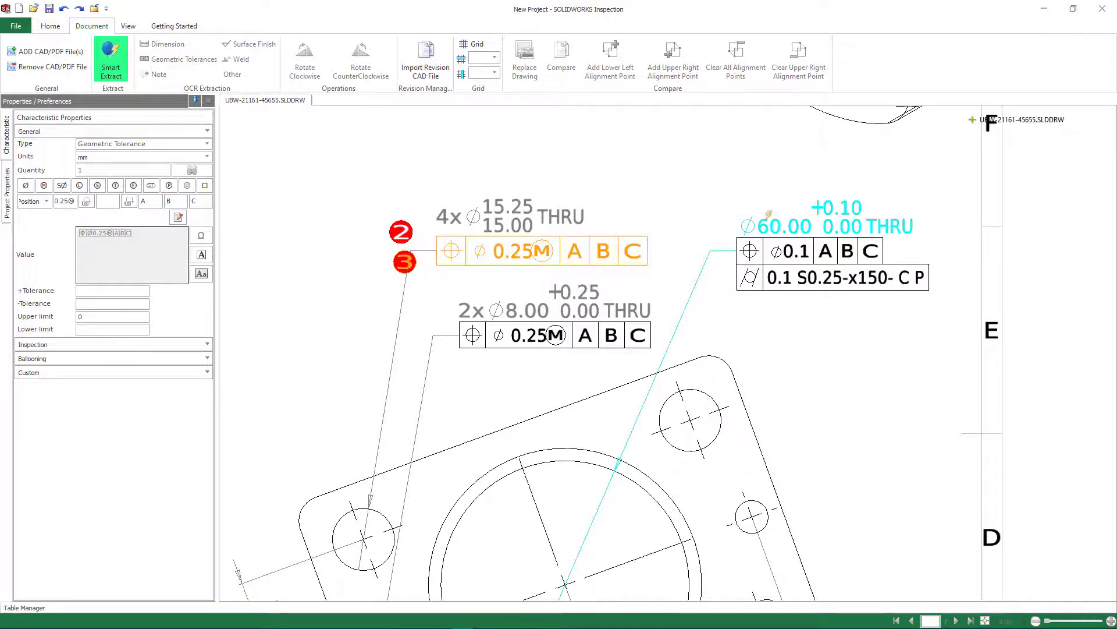
Step: Extract the Ø60.00 THRU dimension and its geometric tolerance frame, and check the extracted characteristics in the Table Manager
{"action": "left_click", "coordinate": [769, 234]}
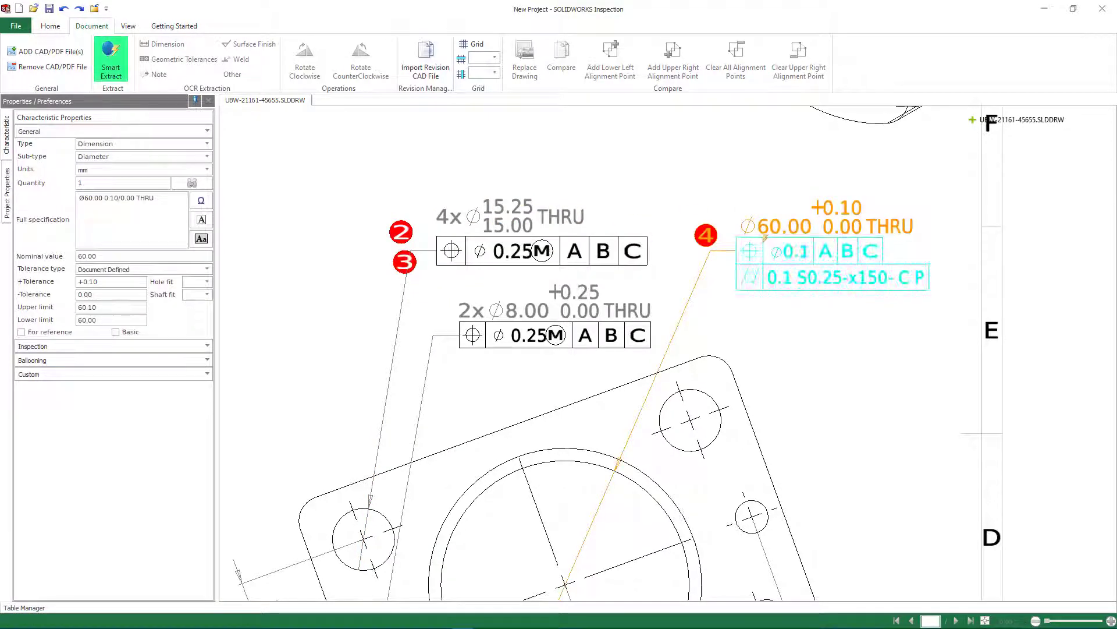
{"action": "left_click", "coordinate": [765, 237]}
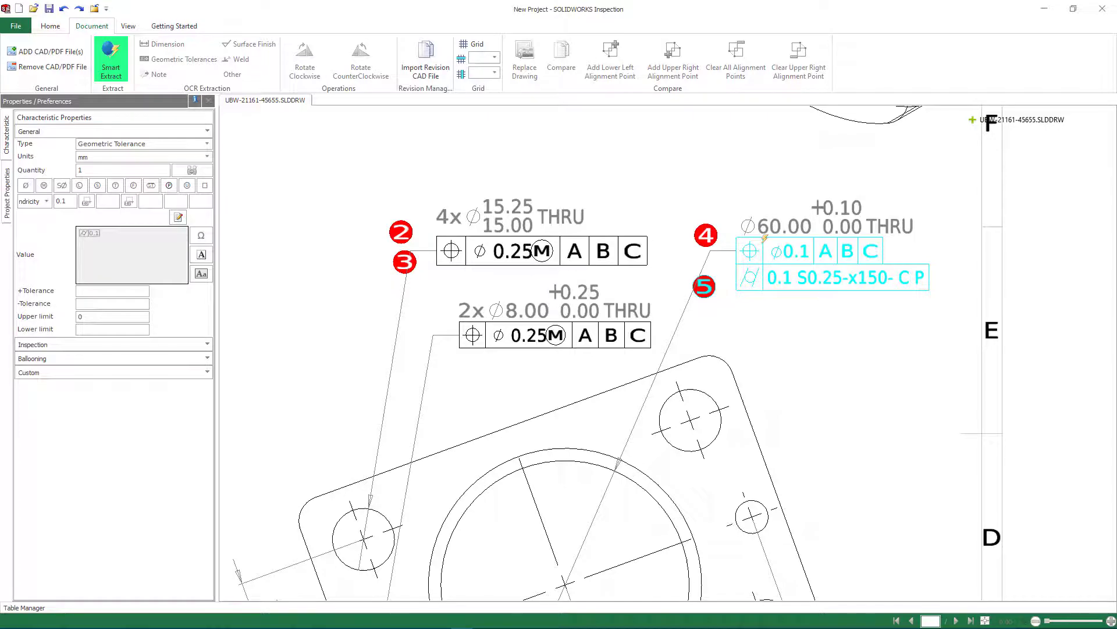
{"action": "key", "text": "Escape"}
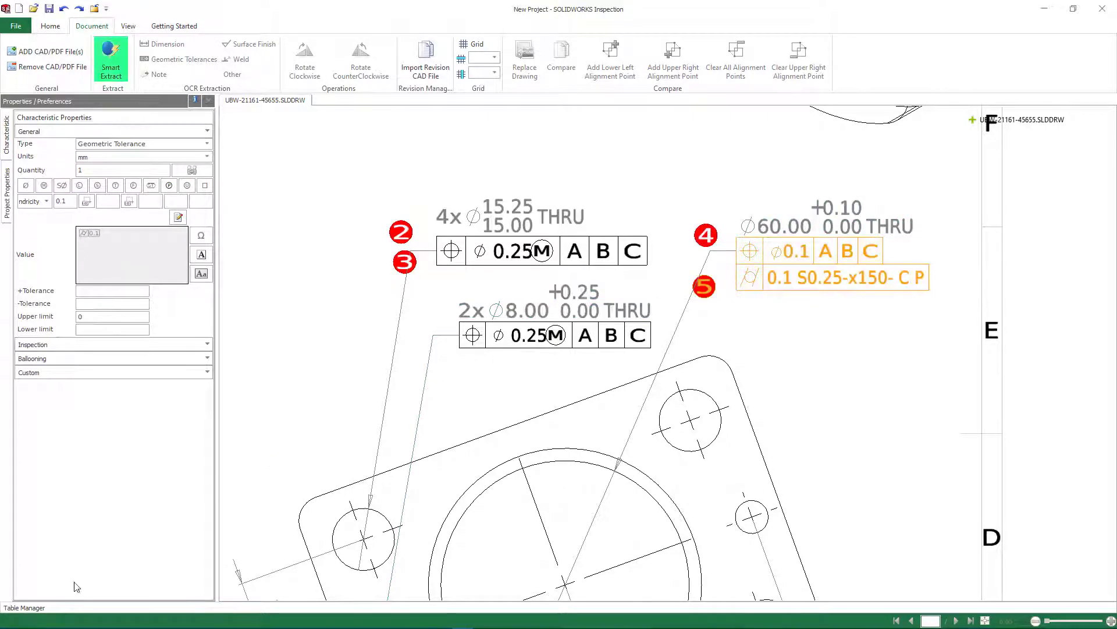
{"action": "left_click", "coordinate": [23, 607]}
Step: Extract the 2x Ø8.00, Ø30.00 and 3x Ø11.00 THRU hole callouts with their tolerances, plus the .1 B perpendicularity tolerance
{"action": "left_click_drag", "start_coordinate": [427, 282], "coordinate": [651, 348]}
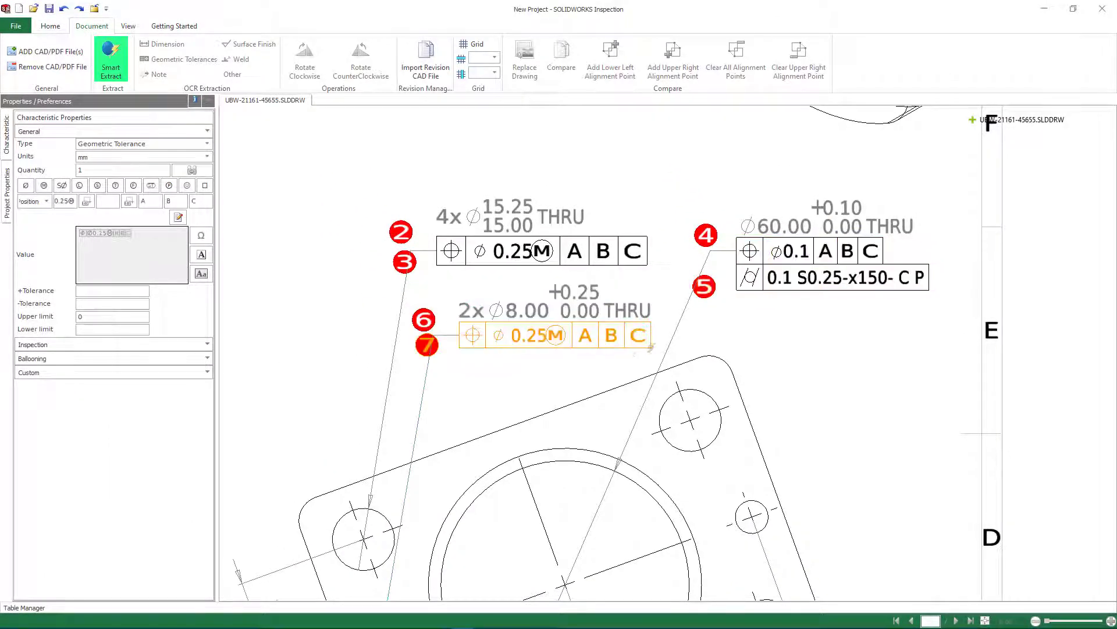
{"action": "scroll", "coordinate": [569, 372], "scroll_direction": "down", "scroll_amount": 3}
{"action": "mouse_move", "coordinate": [425, 308]}
{"action": "middle_mouse_down"}
{"action": "mouse_move", "coordinate": [615, 378]}
{"action": "mouse_move", "coordinate": [818, 367]}
{"action": "middle_mouse_up"}
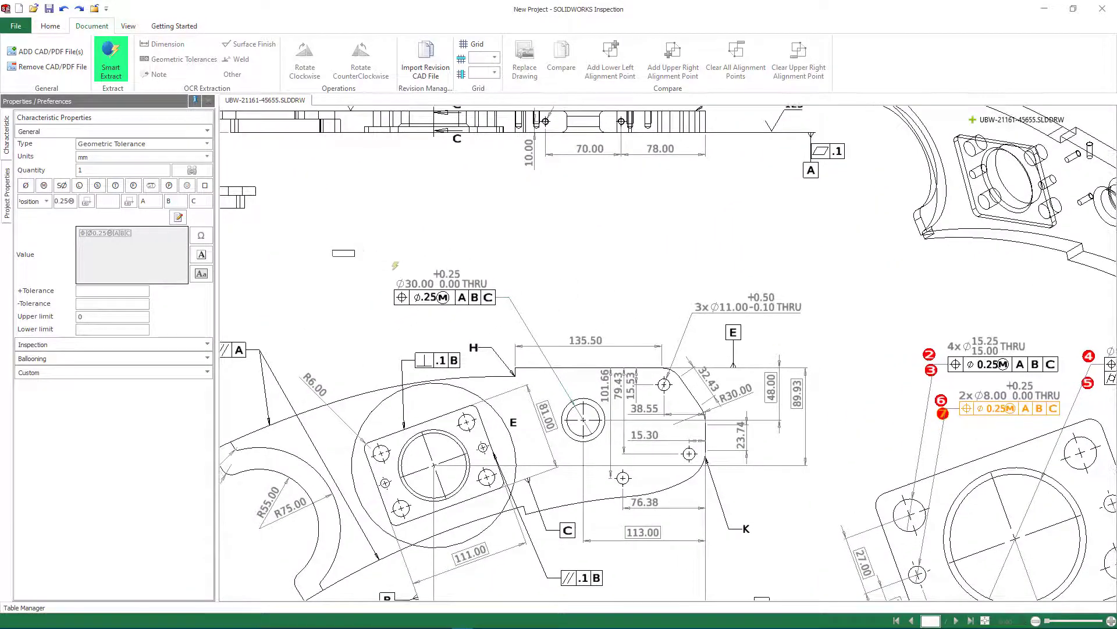
{"action": "left_click_drag", "start_coordinate": [395, 266], "coordinate": [488, 314]}
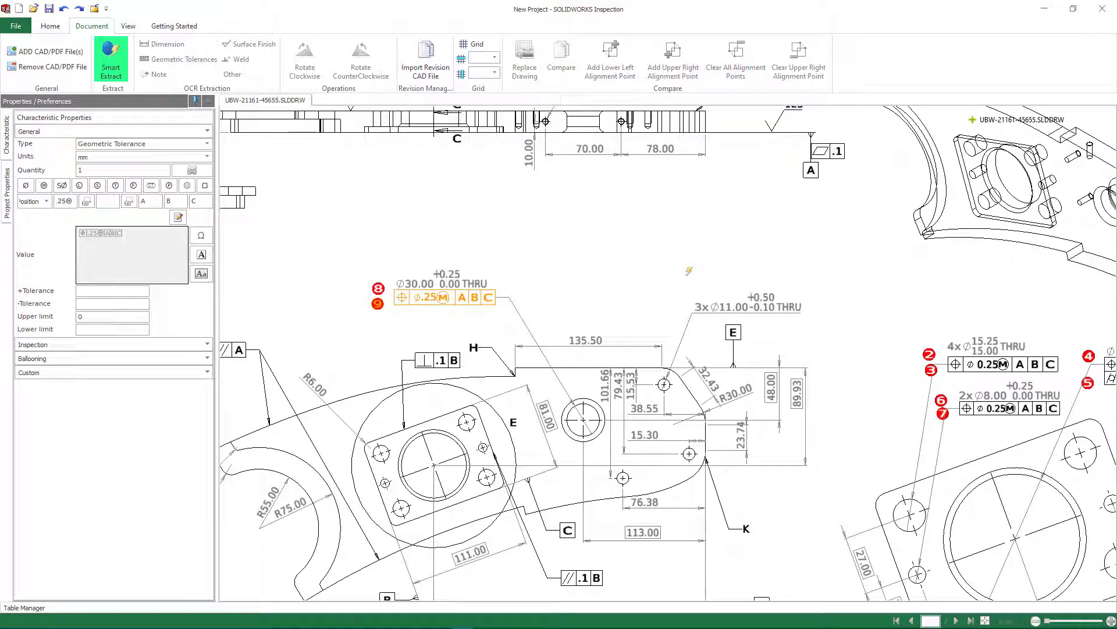
{"action": "left_click_drag", "start_coordinate": [688, 271], "coordinate": [827, 310]}
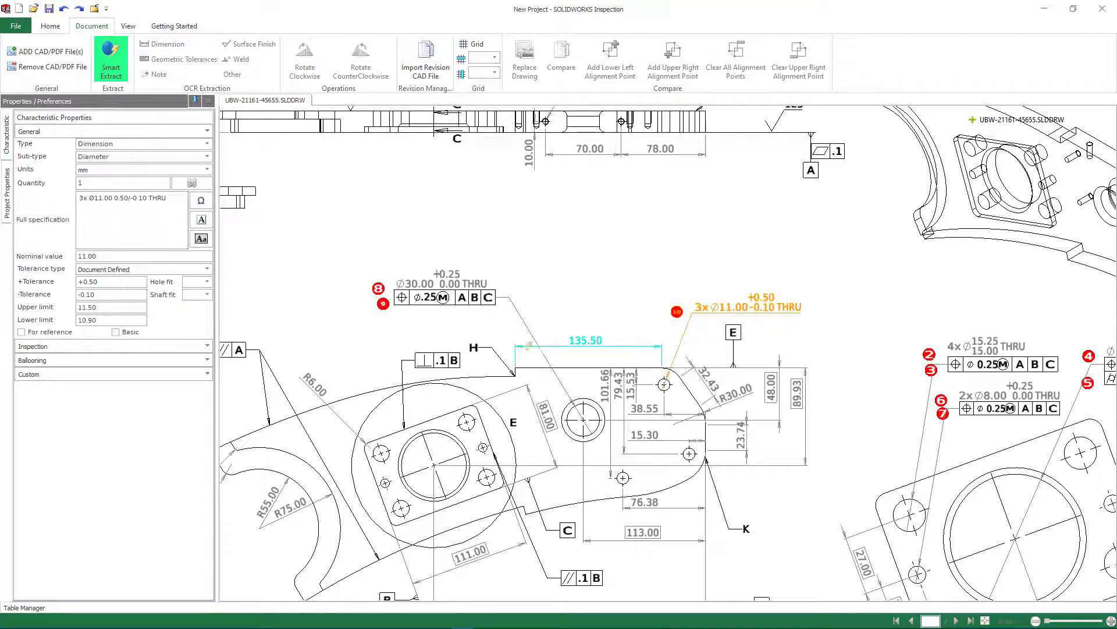
{"action": "left_click", "coordinate": [451, 347]}
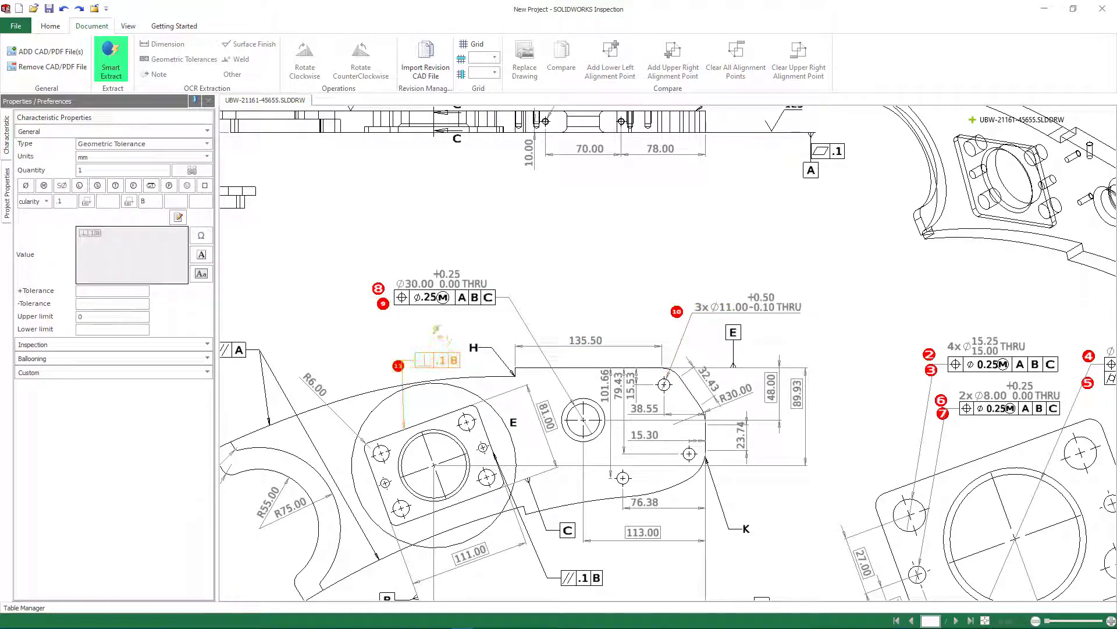
Step: Add the 3D part file UBW-21161-45655.SLDPRT to the inspection project
{"action": "left_click", "coordinate": [36, 54]}
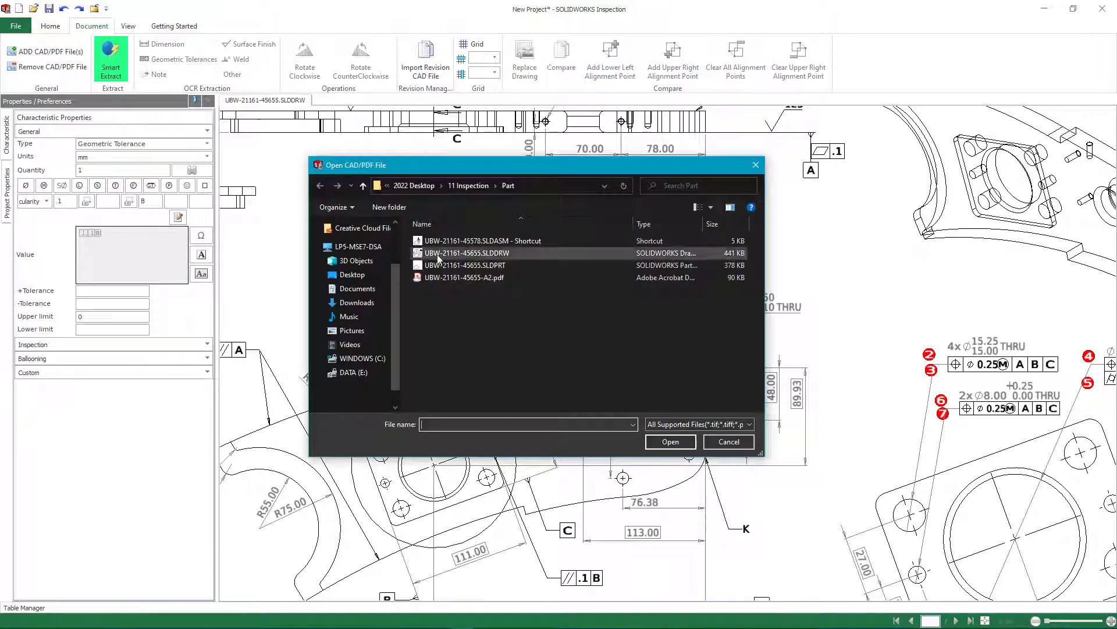
{"action": "left_click", "coordinate": [472, 266]}
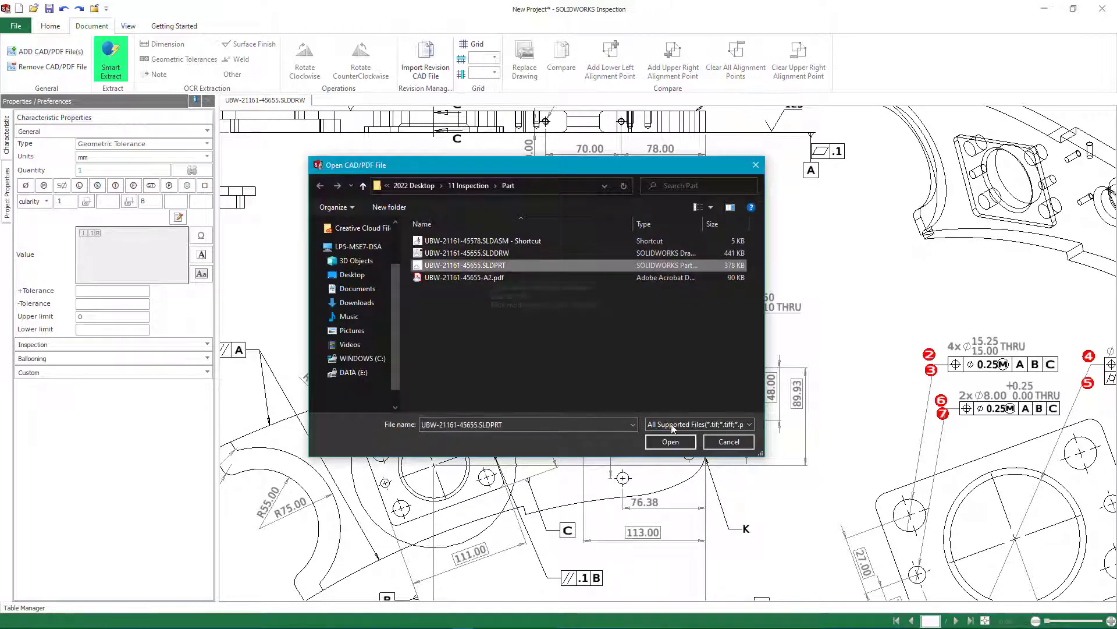
{"action": "left_click", "coordinate": [686, 442]}
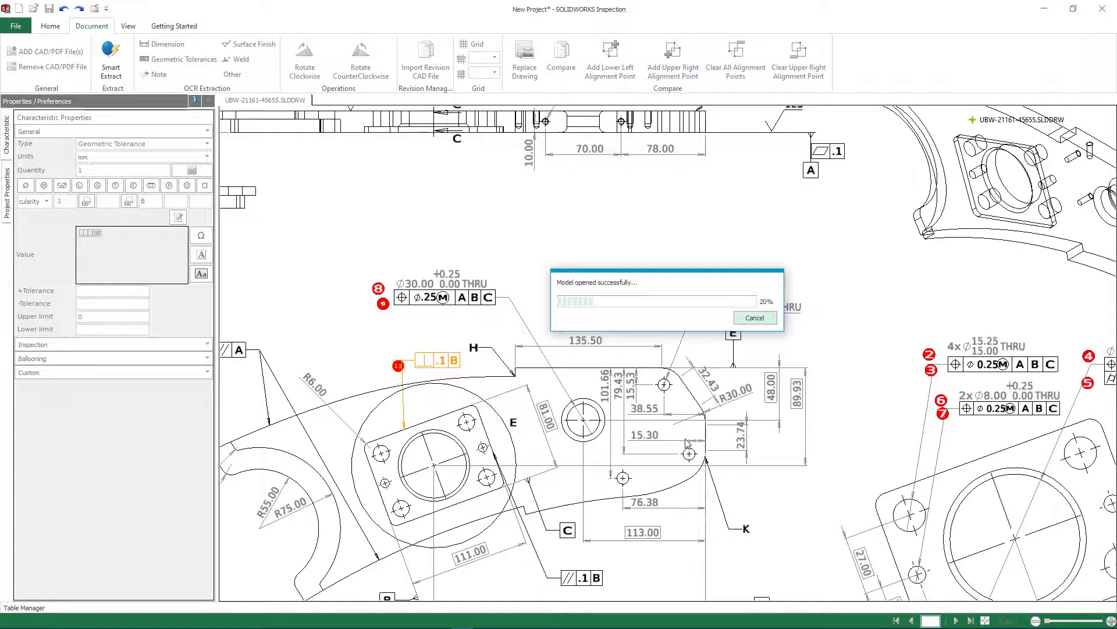
Step: Show the part's Left view and Smart Extract the 4x Ø15 hole callout with its position tolerance
{"action": "left_click_drag", "start_coordinate": [673, 433], "coordinate": [453, 421]}
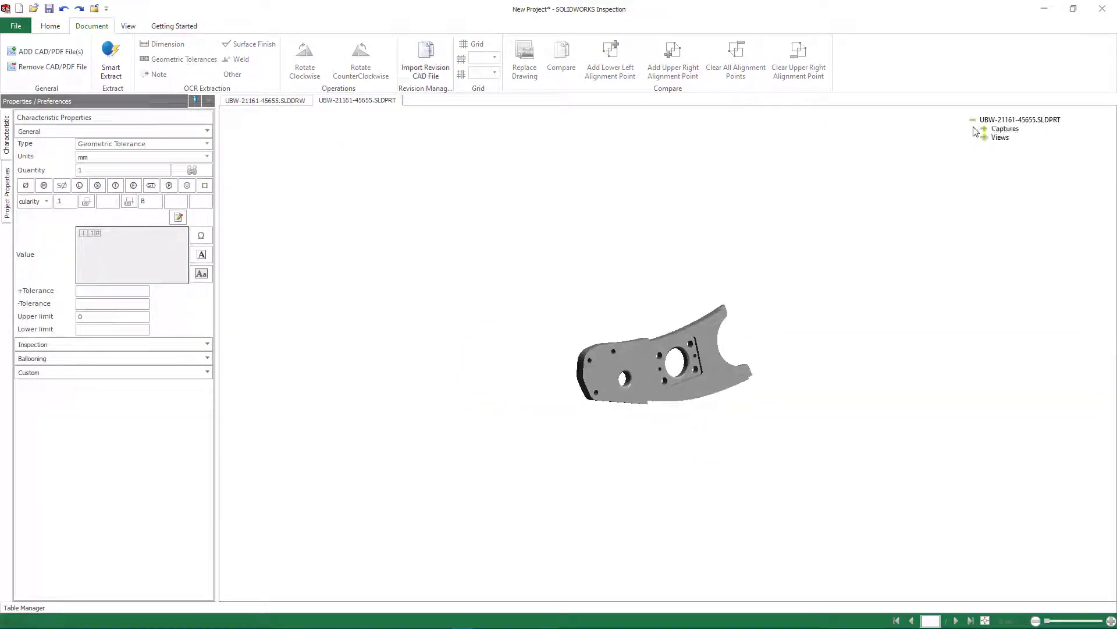
{"action": "left_click", "coordinate": [1011, 189]}
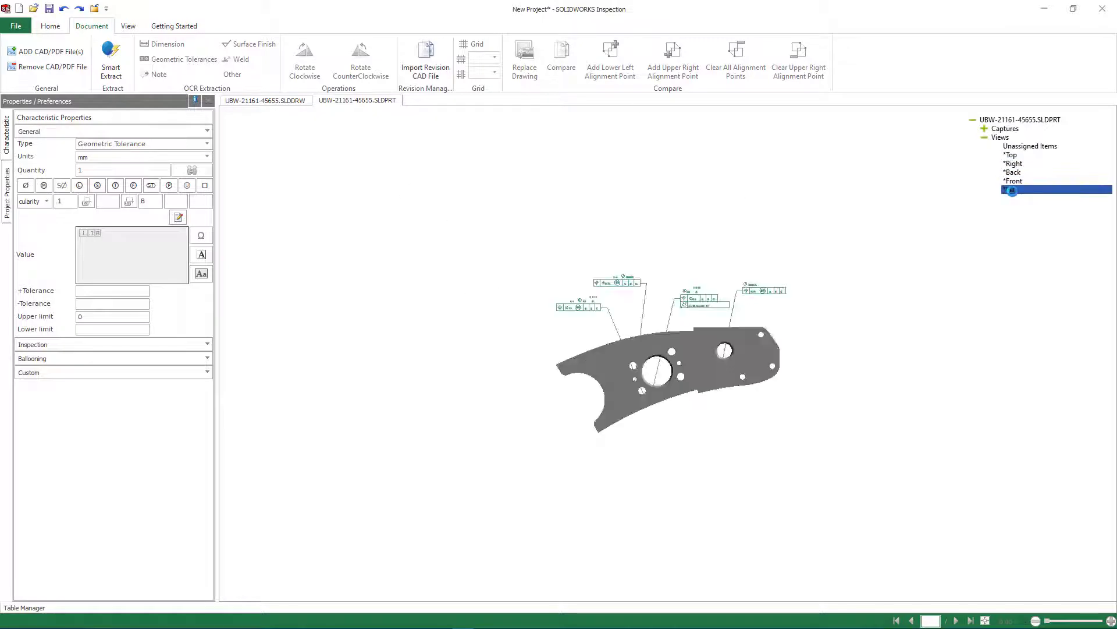
{"action": "scroll", "coordinate": [813, 333], "scroll_direction": "up", "scroll_amount": 3}
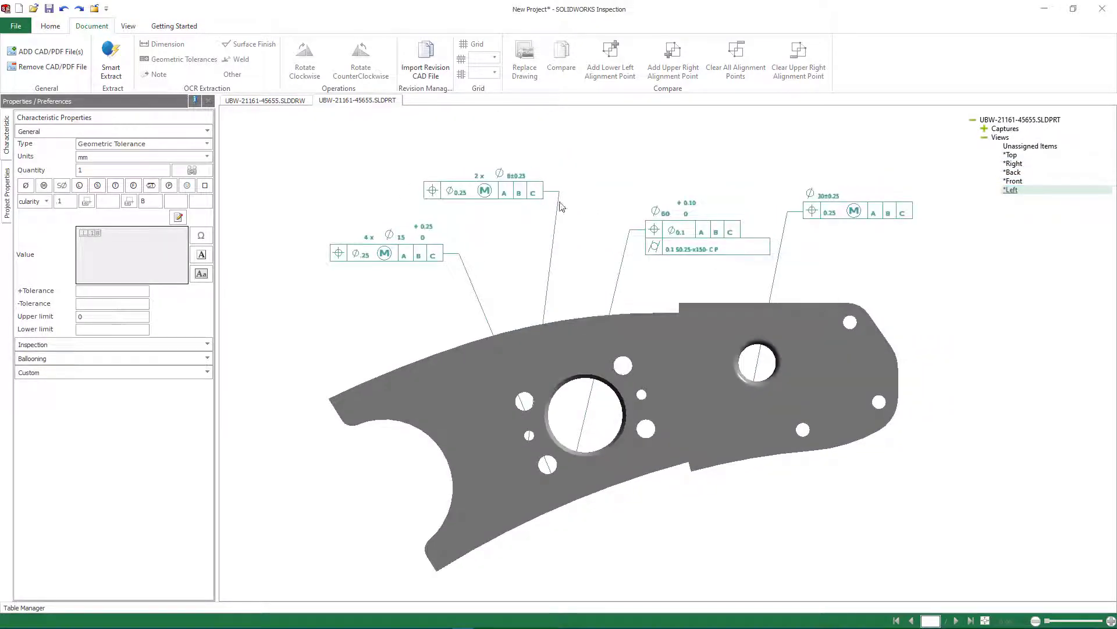
{"action": "right_click", "coordinate": [397, 144]}
{"action": "left_click", "coordinate": [430, 161]}
{"action": "left_click", "coordinate": [411, 261]}
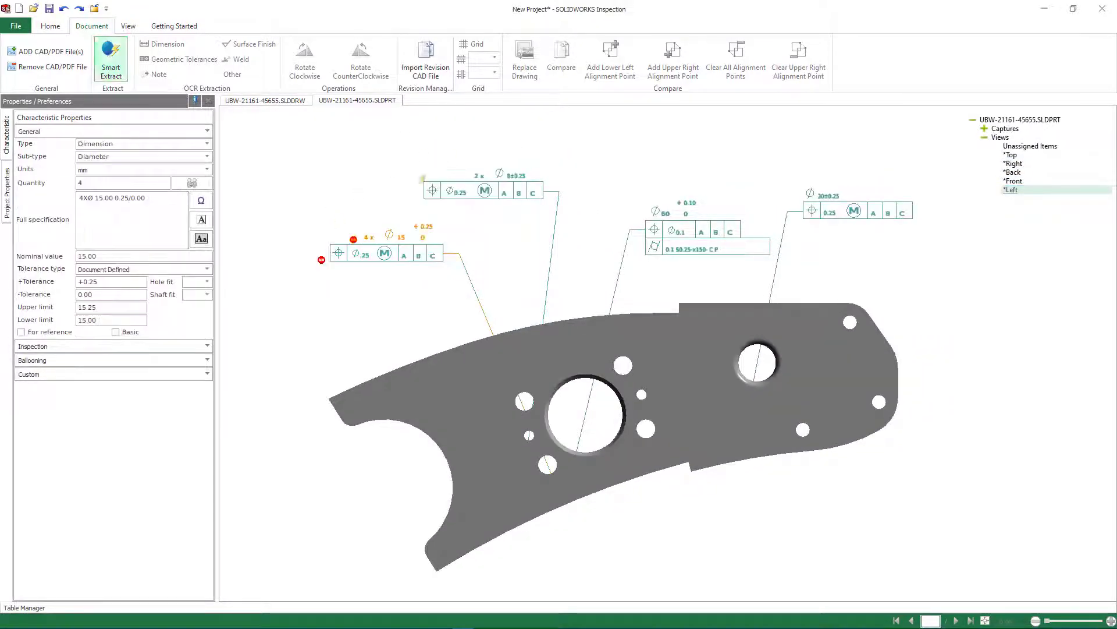
Step: Smart Extract the 2x Ø8, Ø60 and Ø30 hole dimensions with their geometric tolerance frames from the part's Left view
{"action": "left_click", "coordinate": [434, 186]}
{"action": "left_click", "coordinate": [687, 230]}
{"action": "left_click", "coordinate": [844, 211]}
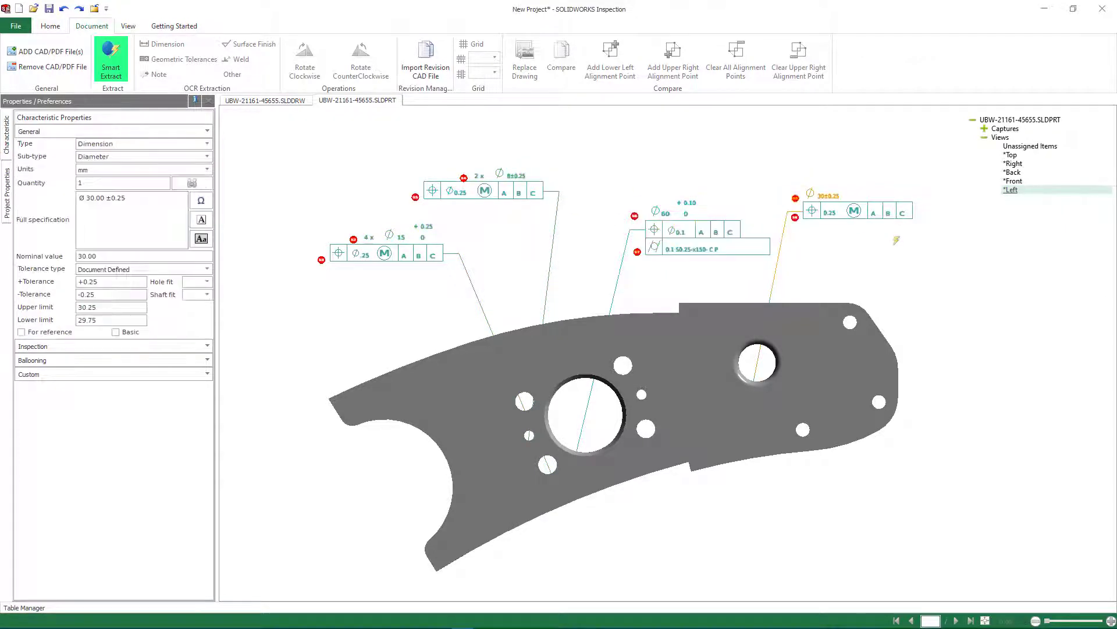
{"action": "mouse_move", "coordinate": [527, 273]}
{"action": "middle_mouse_down"}
{"action": "mouse_move", "coordinate": [507, 291]}
{"action": "mouse_move", "coordinate": [528, 274]}
{"action": "mouse_move", "coordinate": [513, 276]}
{"action": "mouse_move", "coordinate": [554, 272]}
{"action": "middle_mouse_up"}
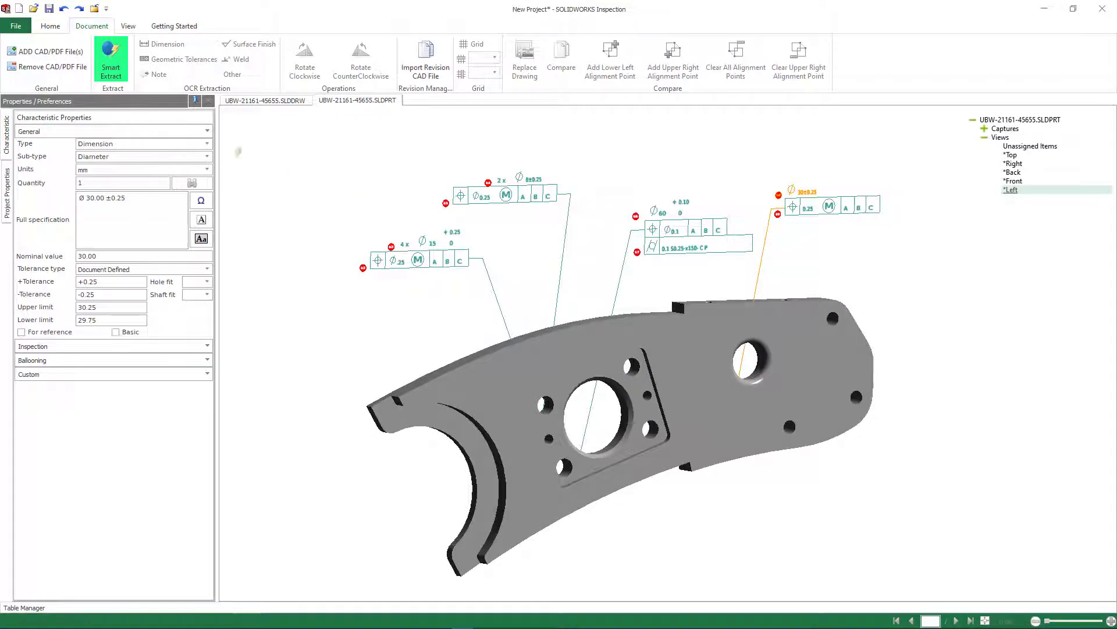
Step: Add the assembly file UBW-21161-45578.SLDASM to the inspection project
{"action": "left_click", "coordinate": [46, 53]}
{"action": "left_click", "coordinate": [461, 242]}
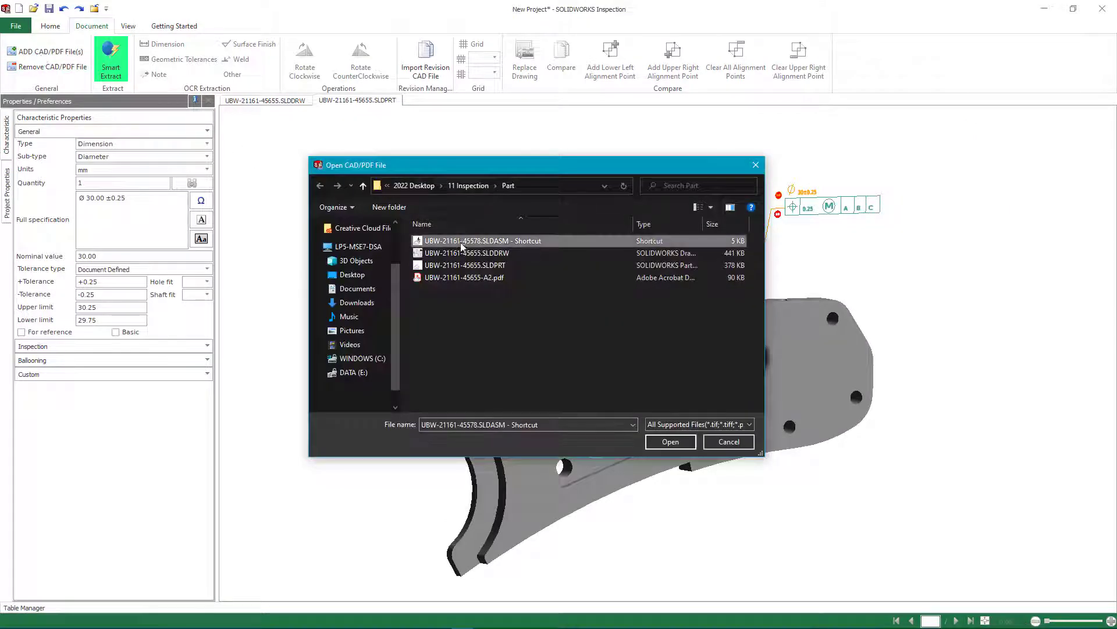
{"action": "left_click", "coordinate": [669, 442]}
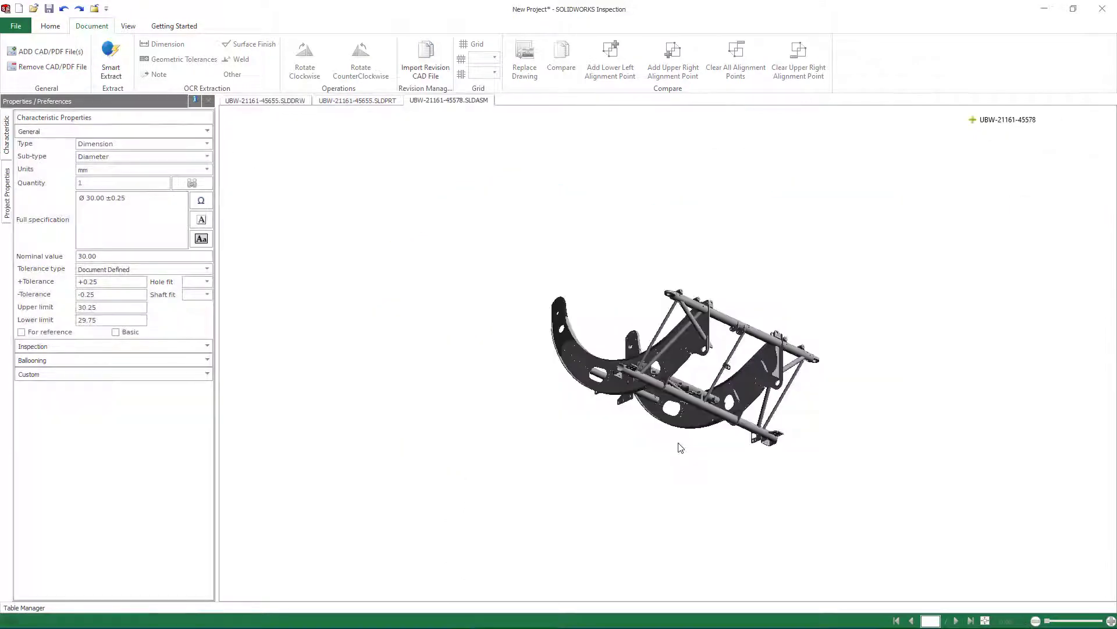
Step: List the assembly's saved views and show its Right view
{"action": "mouse_move", "coordinate": [681, 447]}
{"action": "middle_mouse_down"}
{"action": "mouse_move", "coordinate": [628, 354]}
{"action": "mouse_move", "coordinate": [913, 326]}
{"action": "mouse_move", "coordinate": [960, 347]}
{"action": "middle_mouse_up"}
{"action": "left_click", "coordinate": [972, 119]}
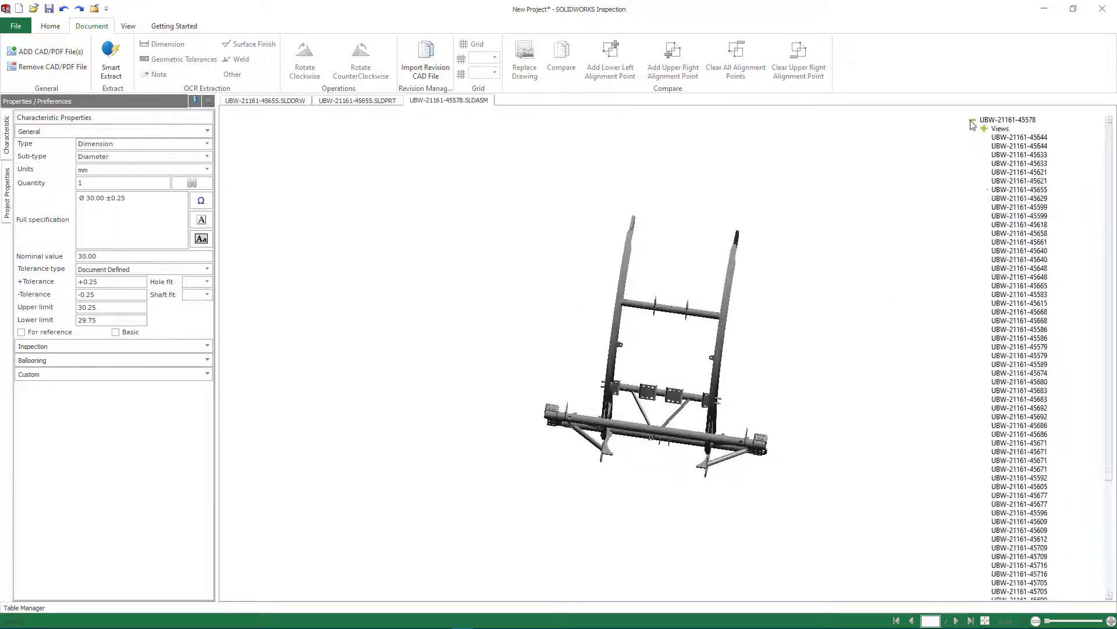
{"action": "left_click", "coordinate": [985, 128]}
{"action": "left_click", "coordinate": [1014, 173]}
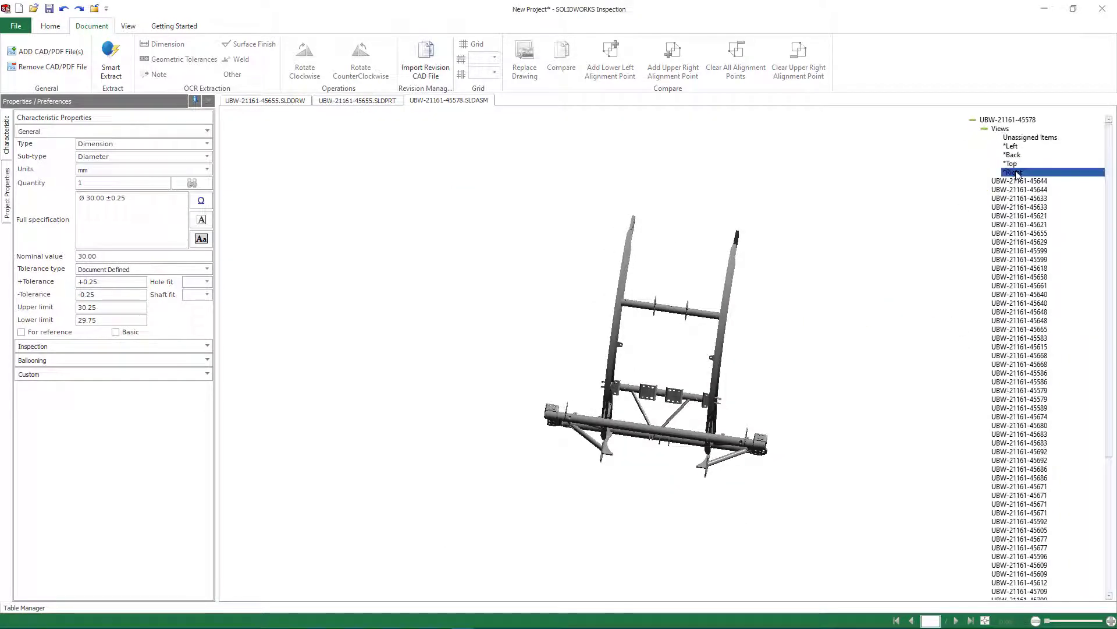
{"action": "scroll", "coordinate": [627, 245], "scroll_direction": "up", "scroll_amount": 5}
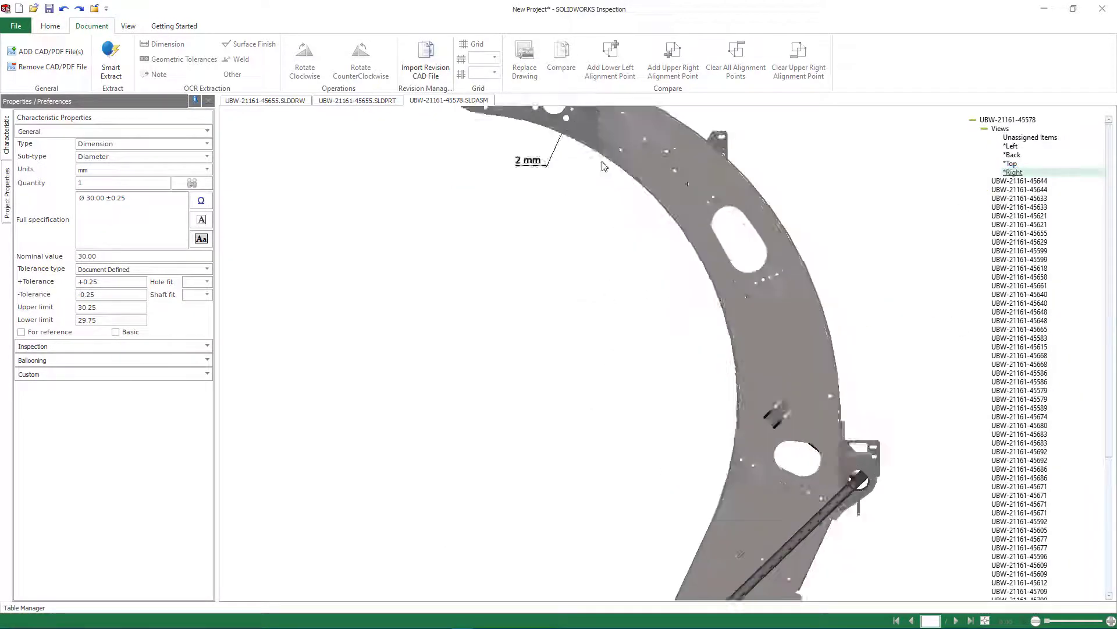
Step: Smart Extract both 2 mm weld symbols and the .25/.01 surface finish symbol from the assembly's Right view
{"action": "right_click", "coordinate": [426, 384]}
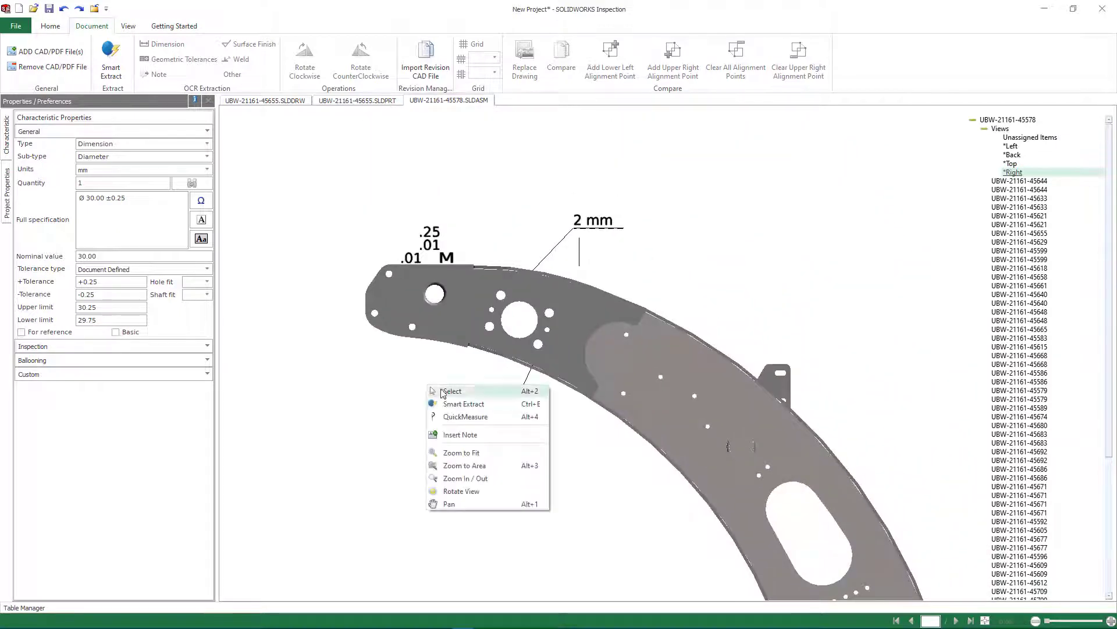
{"action": "left_click", "coordinate": [448, 389]}
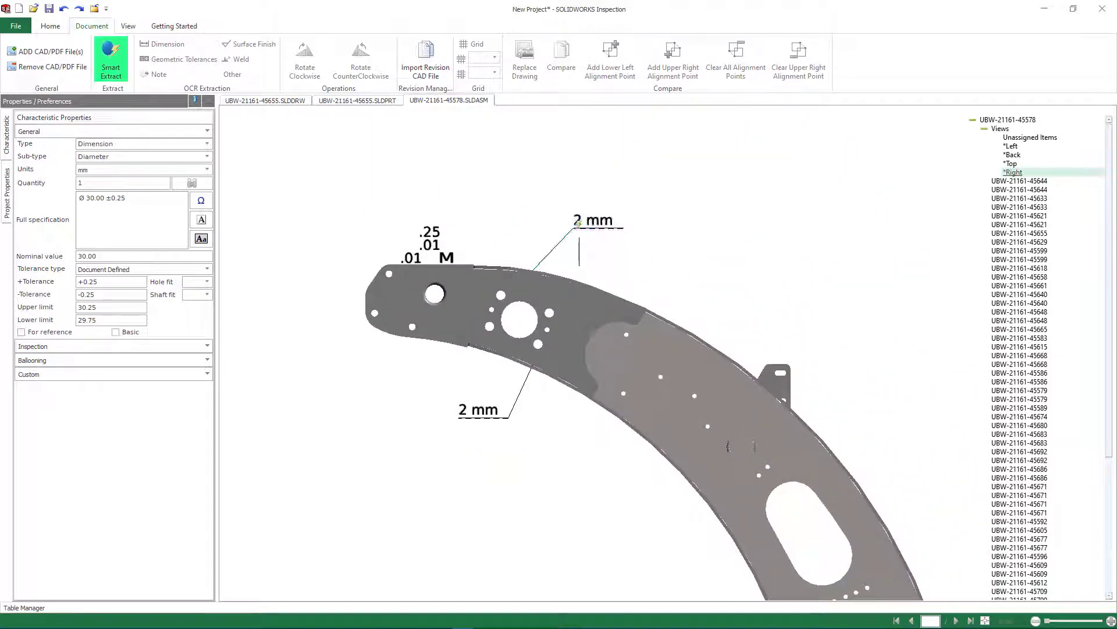
{"action": "left_click", "coordinate": [578, 222]}
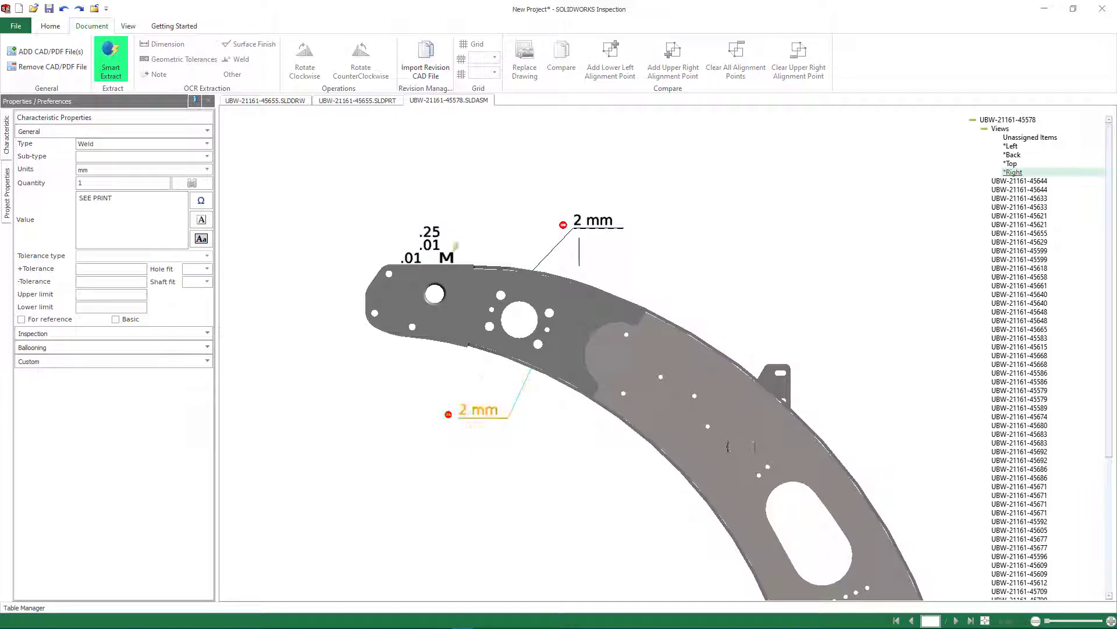
{"action": "left_click", "coordinate": [443, 243]}
Step: Collapse the Properties / Preferences pane and publish the ballooned project files as PDF
{"action": "left_click", "coordinate": [196, 101]}
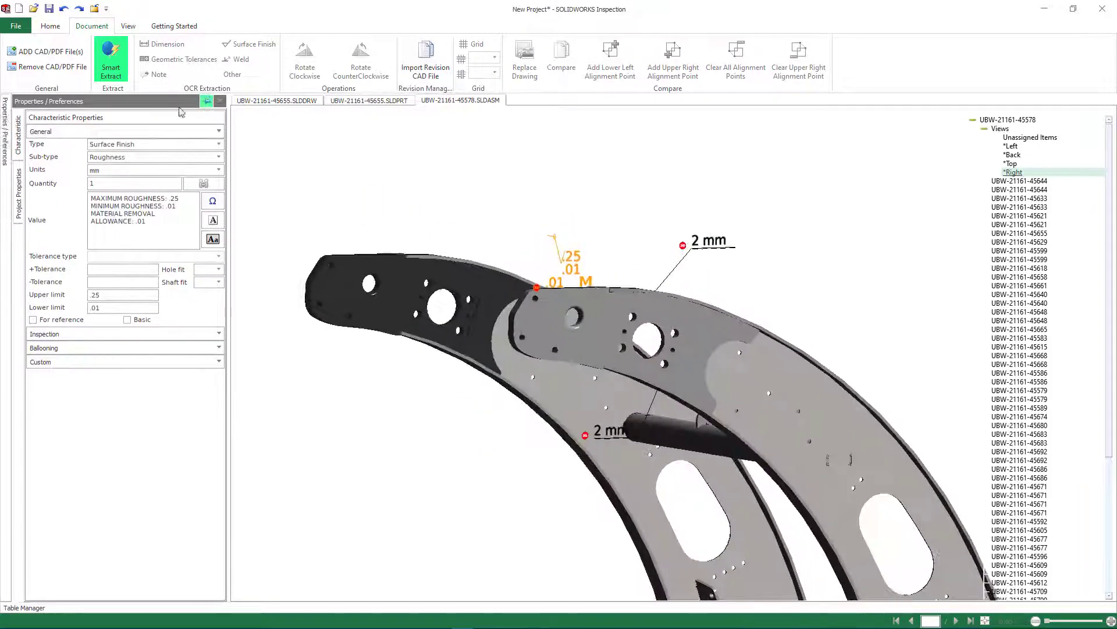
{"action": "left_click", "coordinate": [16, 26]}
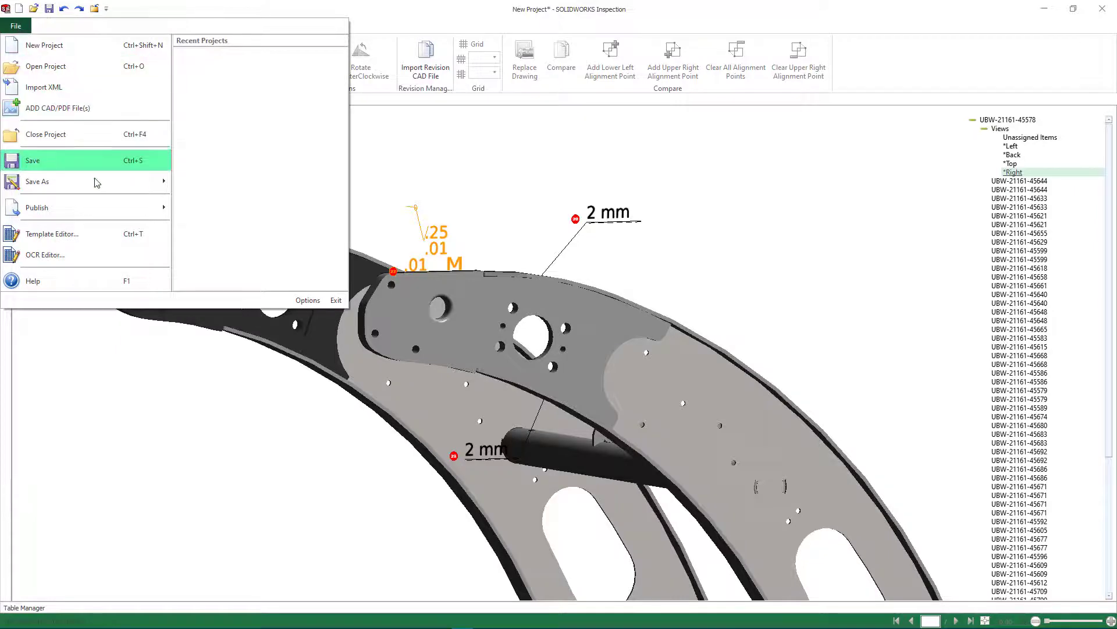
{"action": "mouse_move", "coordinate": [108, 207]}
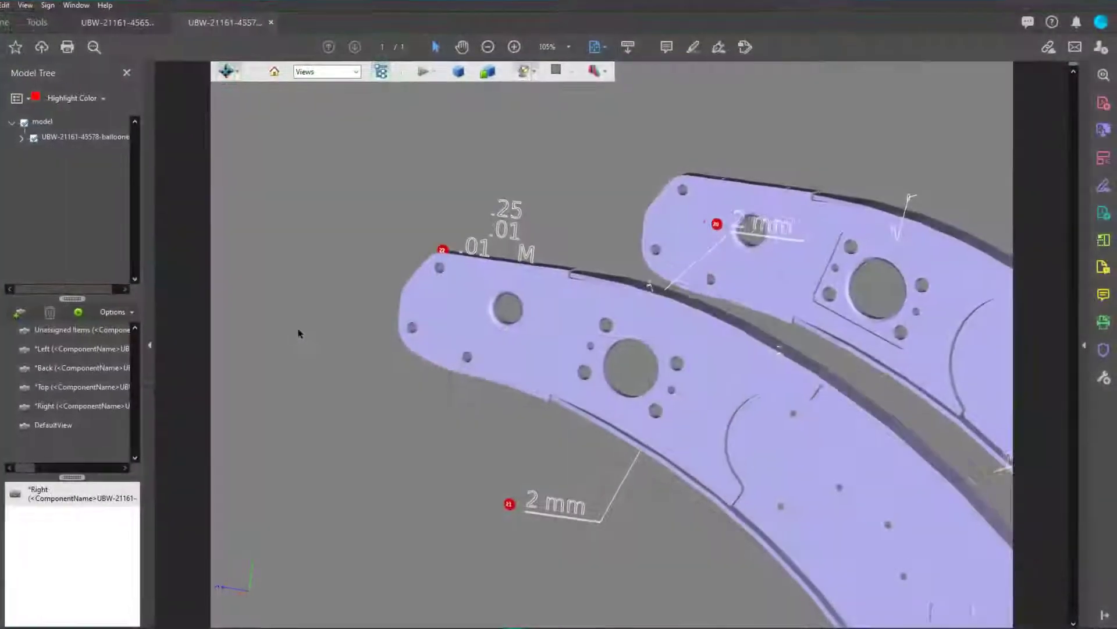
Step: Switch to Adobe Acrobat and examine the balloons on the published assembly and part models
{"action": "mouse_move", "coordinate": [317, 327]}
{"action": "left_mouse_down"}
{"action": "mouse_move", "coordinate": [435, 348]}
{"action": "mouse_move", "coordinate": [304, 344]}
{"action": "left_mouse_up"}
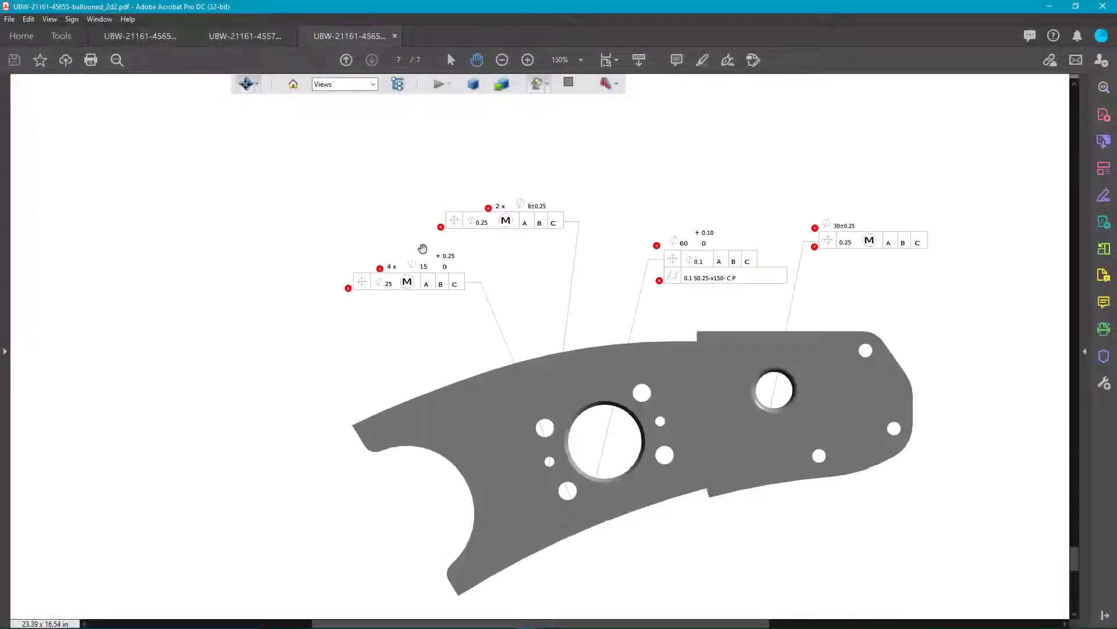
{"action": "scroll", "coordinate": [336, 255], "scroll_direction": "up", "scroll_amount": 2}
{"action": "left_click_drag", "start_coordinate": [336, 254], "coordinate": [297, 224]}
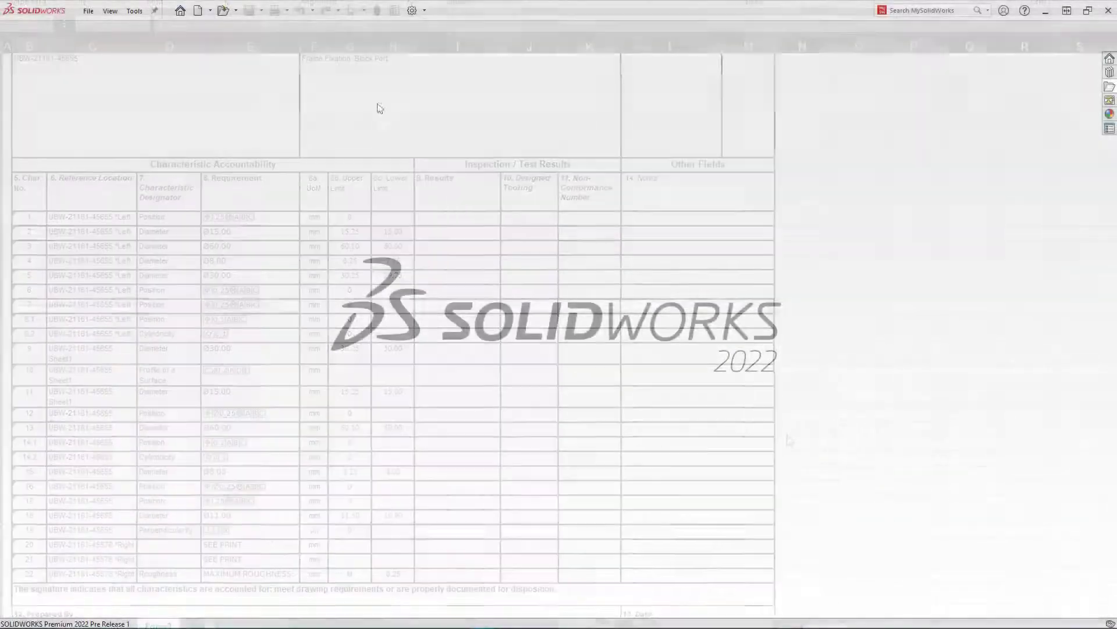
Step: Switch to SOLIDWORKS and look through the list of available add-ins
{"action": "left_click", "coordinate": [425, 10]}
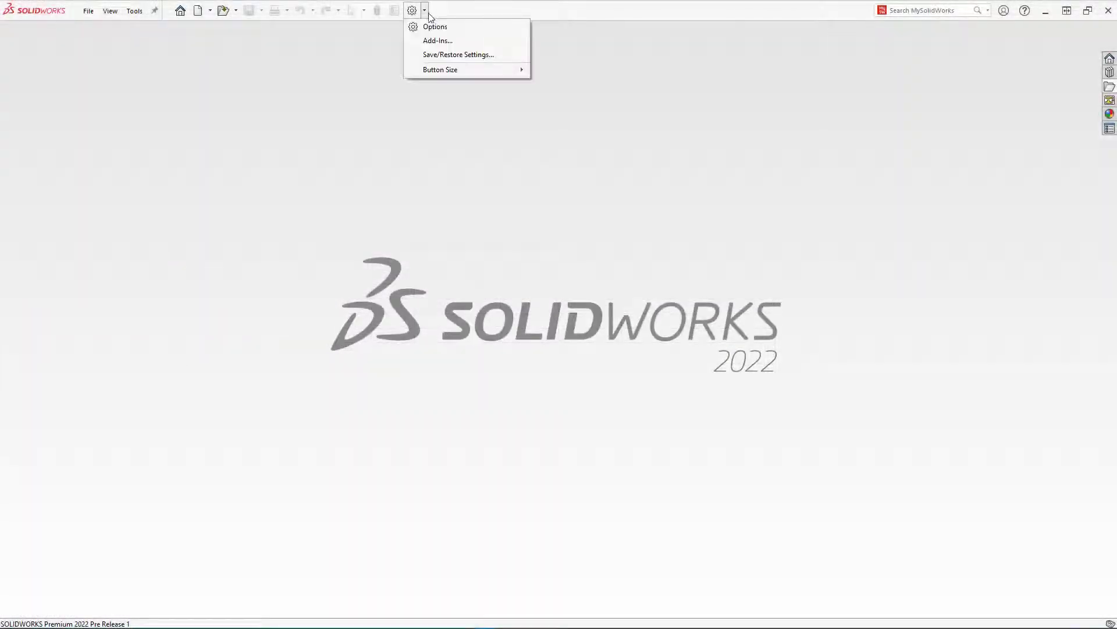
{"action": "left_click", "coordinate": [440, 40]}
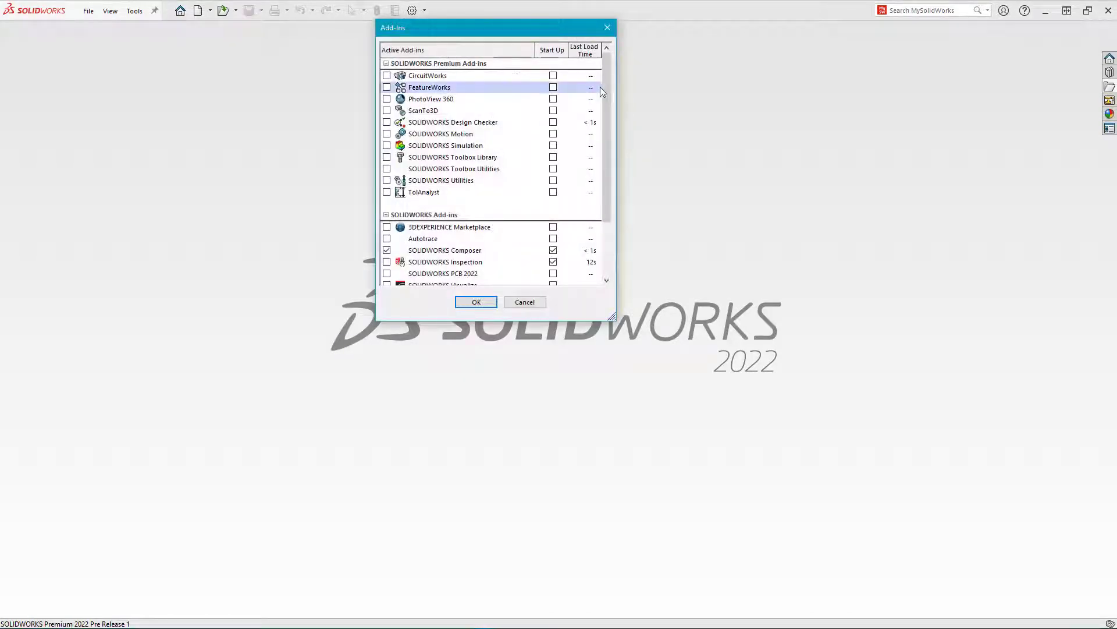
{"action": "left_click_drag", "start_coordinate": [605, 86], "coordinate": [604, 129]}
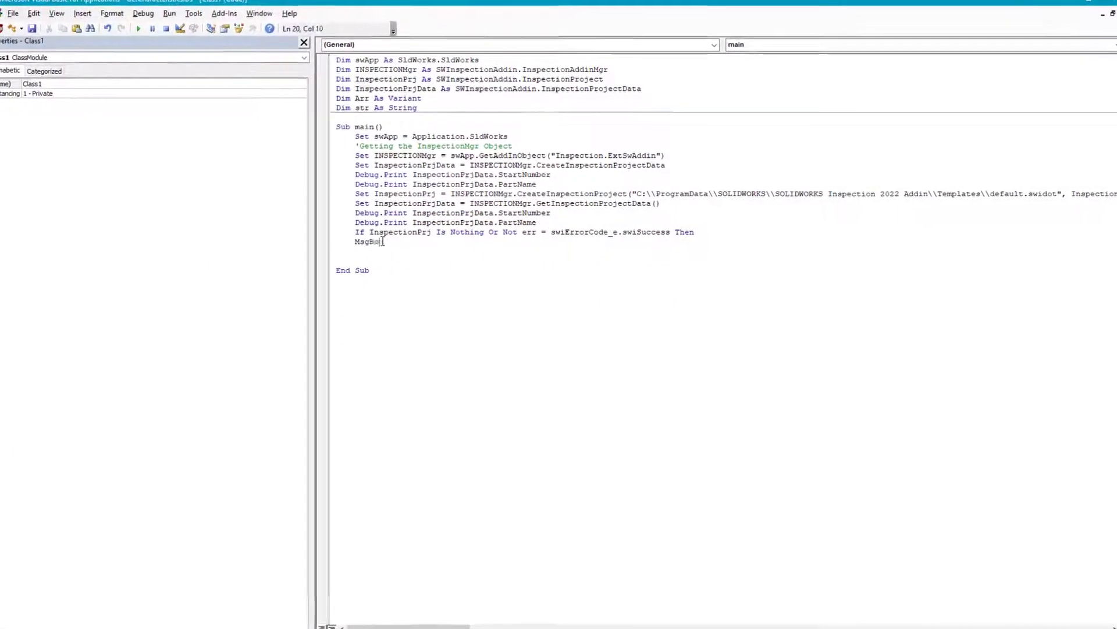
Step: Complete the message line under the If condition in the main() macro as MsgBox ("project not Created")
{"action": "type", "text": "x (\"project "}
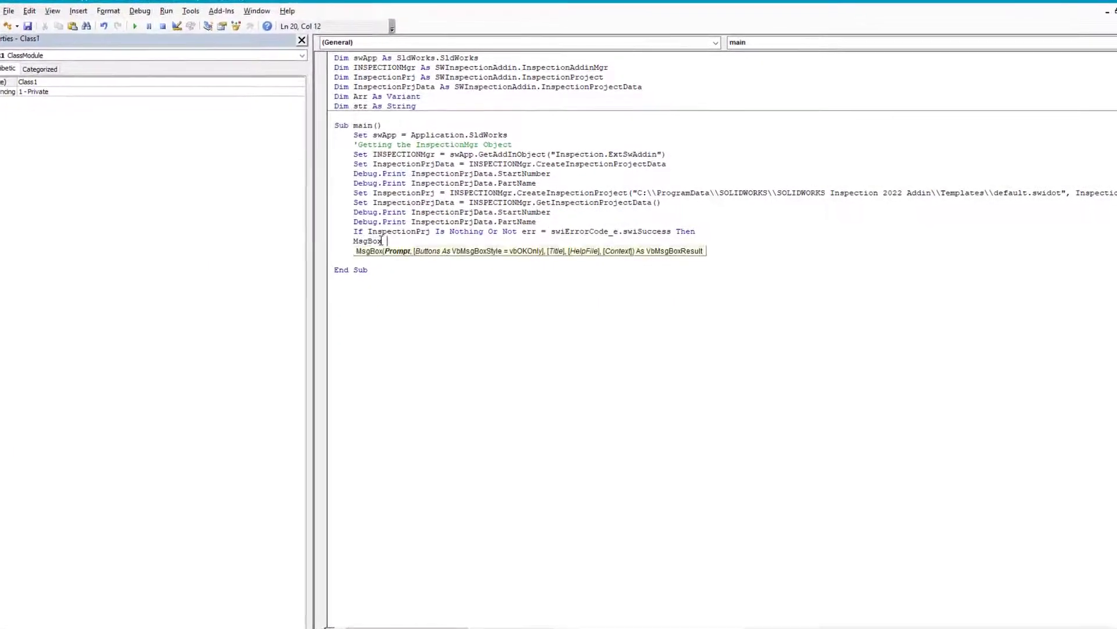
{"action": "type", "text": "not Created\")"}
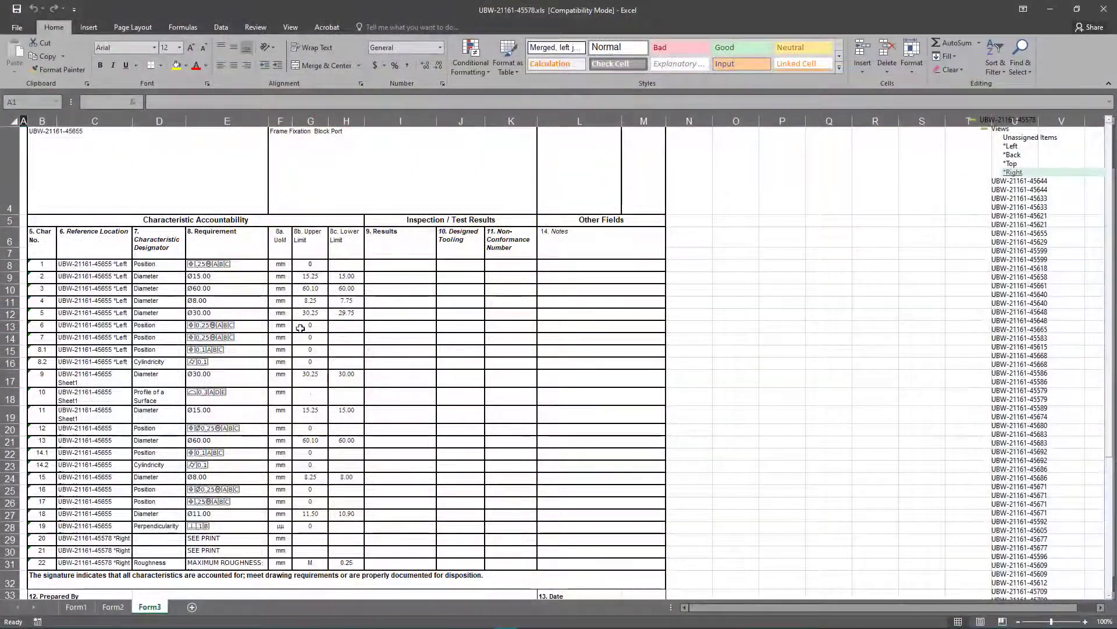
Step: Switch to the Excel report and review the Characteristic Accountability table on Form3
{"action": "scroll", "coordinate": [298, 328], "scroll_direction": "down", "scroll_amount": 3}
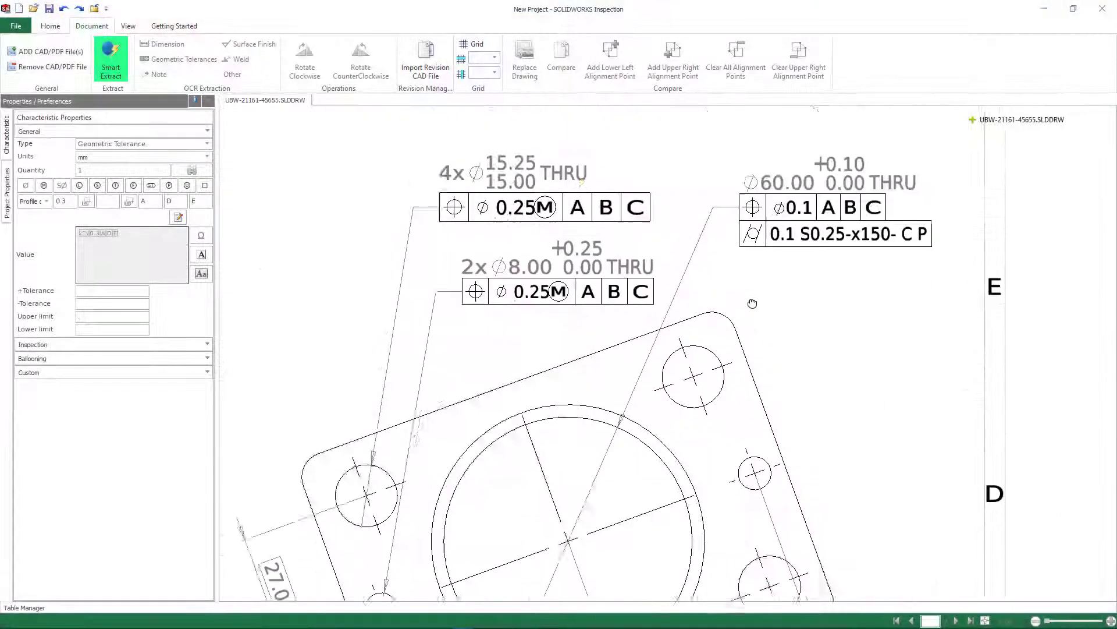
Step: Switch back to SOLIDWORKS Inspection and extract the drawing's 4x Ø 15.25/15.00 THRU hole dimension
{"action": "middle_click_drag", "start_coordinate": [752, 303], "coordinate": [750, 346]}
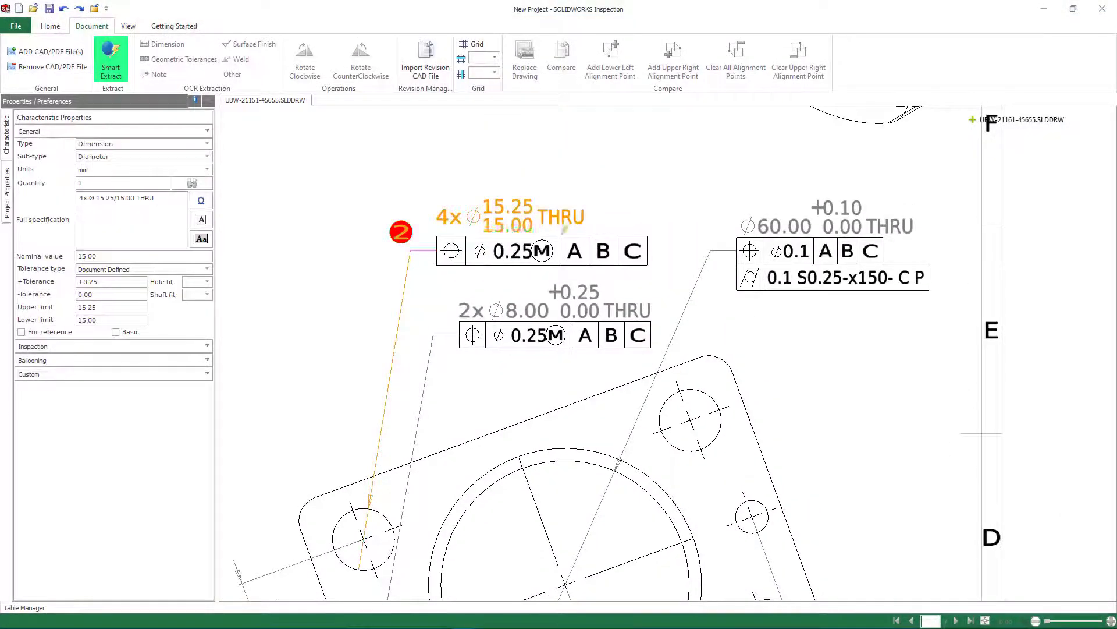